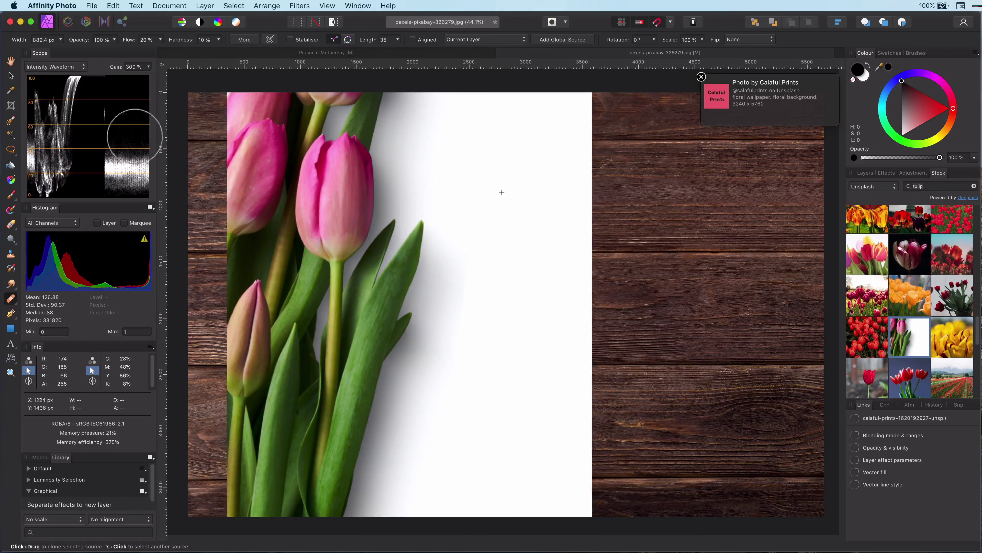
Scale the tulip photo to about 2526 × 4491 px and align it with the wooden background's upper-left corner.
key("v")
scroll(460, 272, "down", 5)
left_click_drag(512, 129, 452, 190)
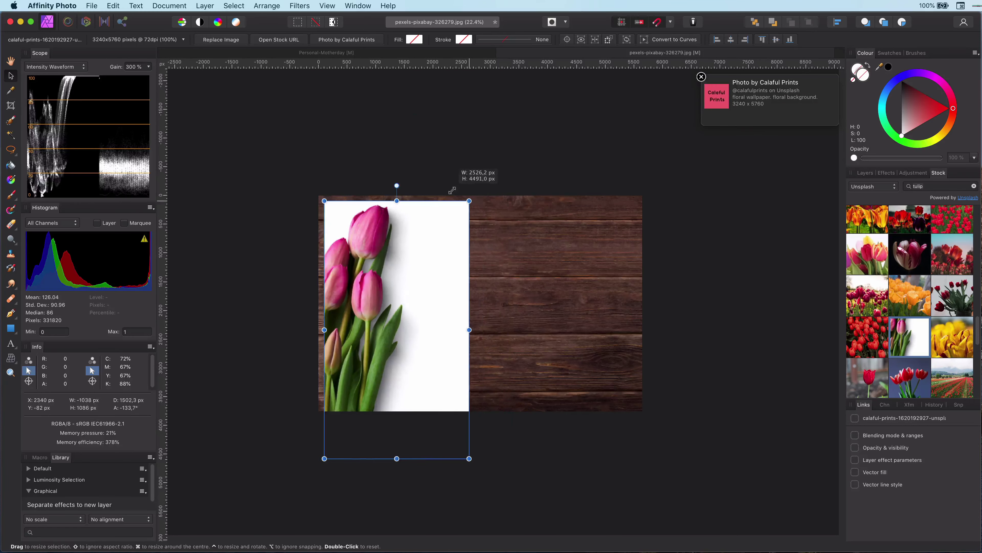
left_click_drag(435, 288, 428, 286)
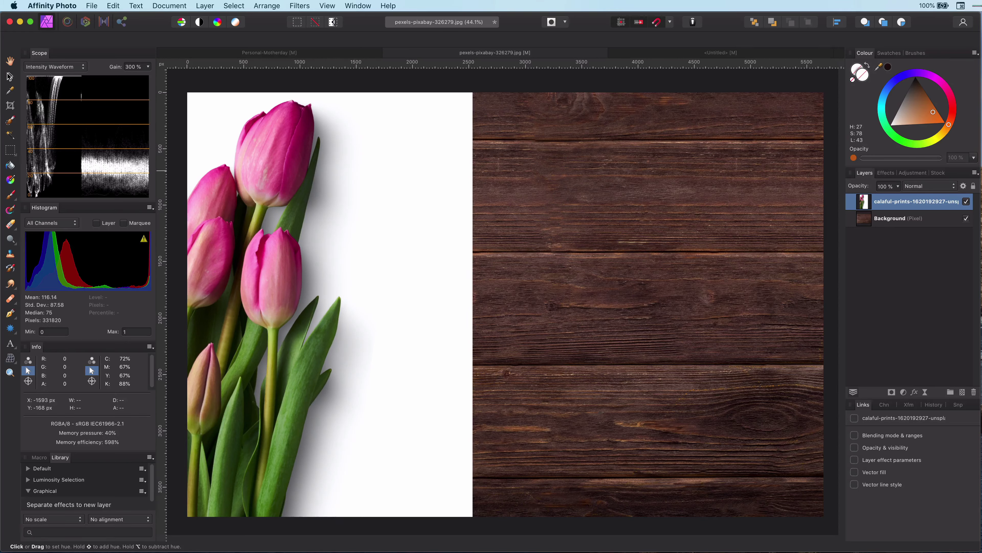
Duplicate the tulip image layer and open the Apply Image filter on the copy.
left_click(9, 76)
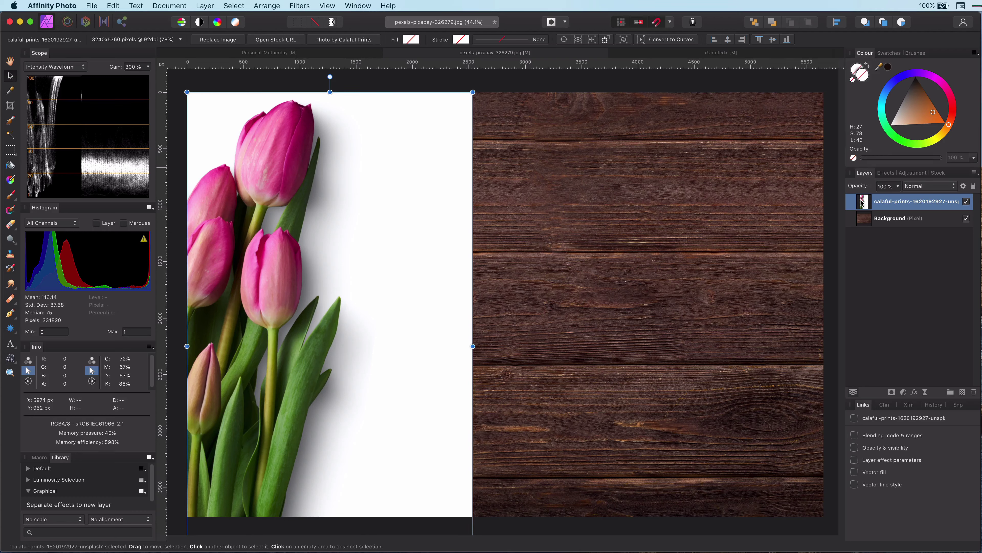
key("super+j")
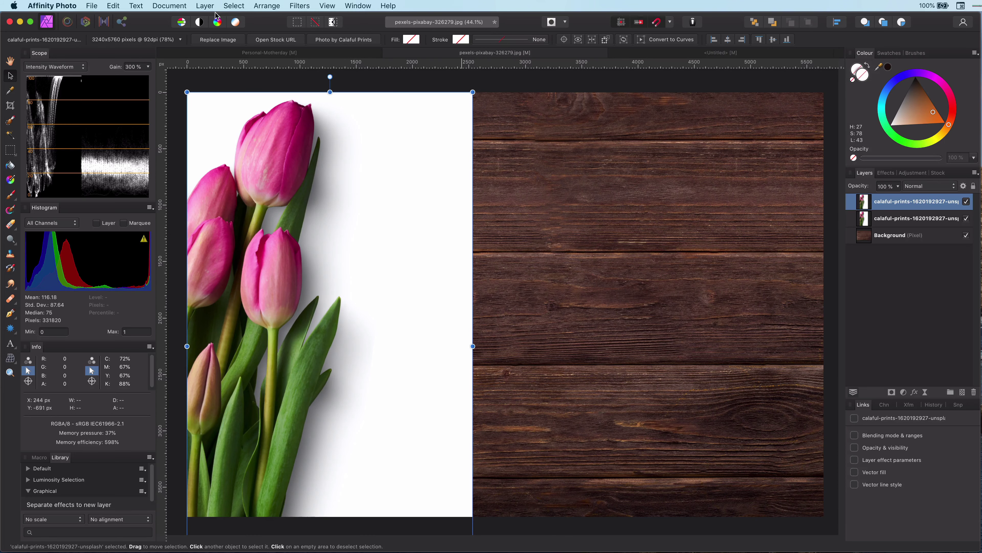
left_click(300, 5)
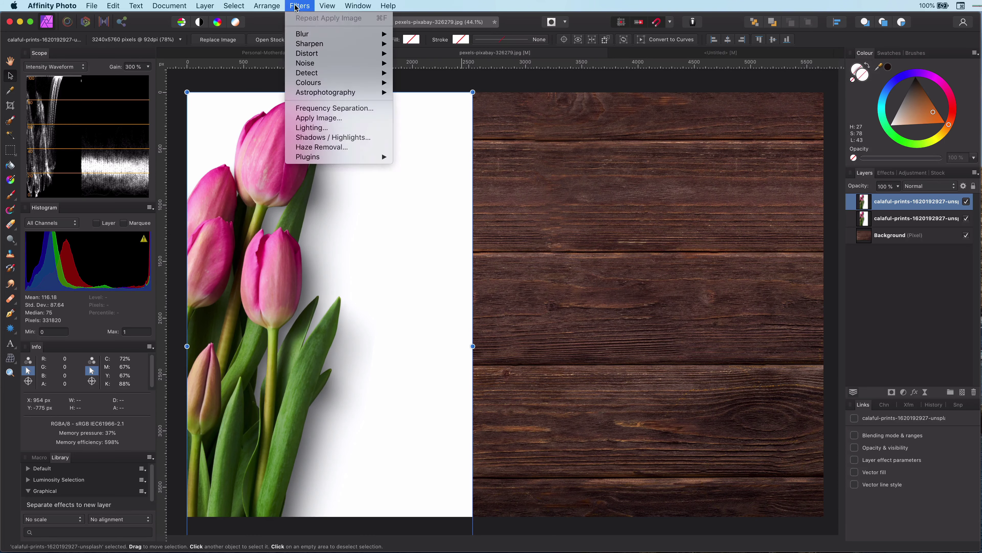
left_click(320, 119)
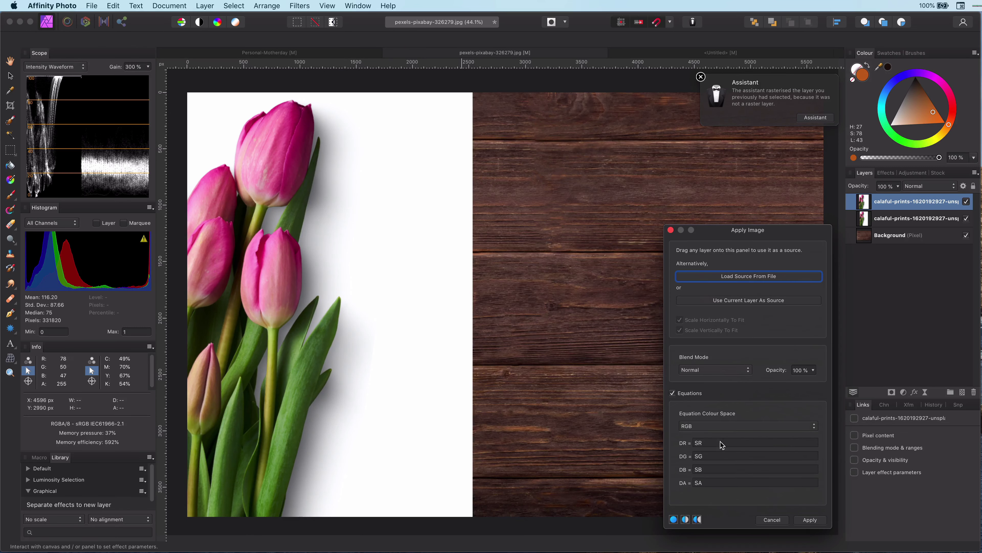
Set the DR equation to max(SR,SG,SB)-min(SR,SG,SB) in the Apply Image filter.
left_click(720, 443)
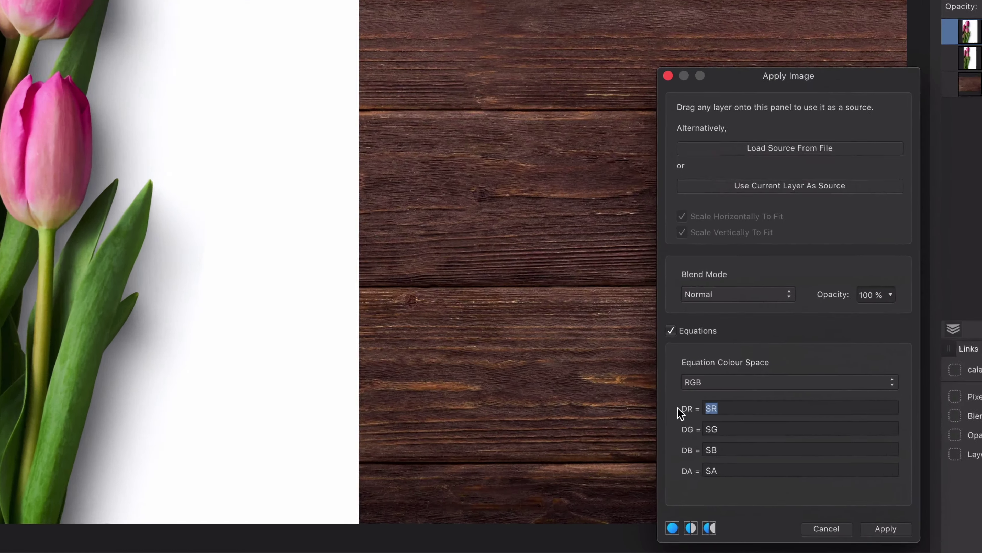
type("max(SR")
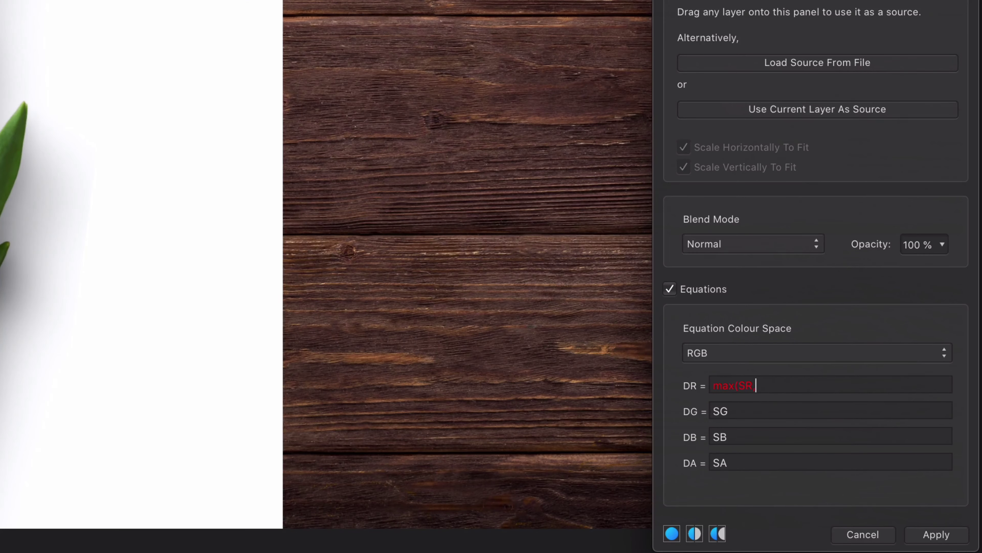
type(",SG,SB)-min(SR,SB")
type(",SB)")
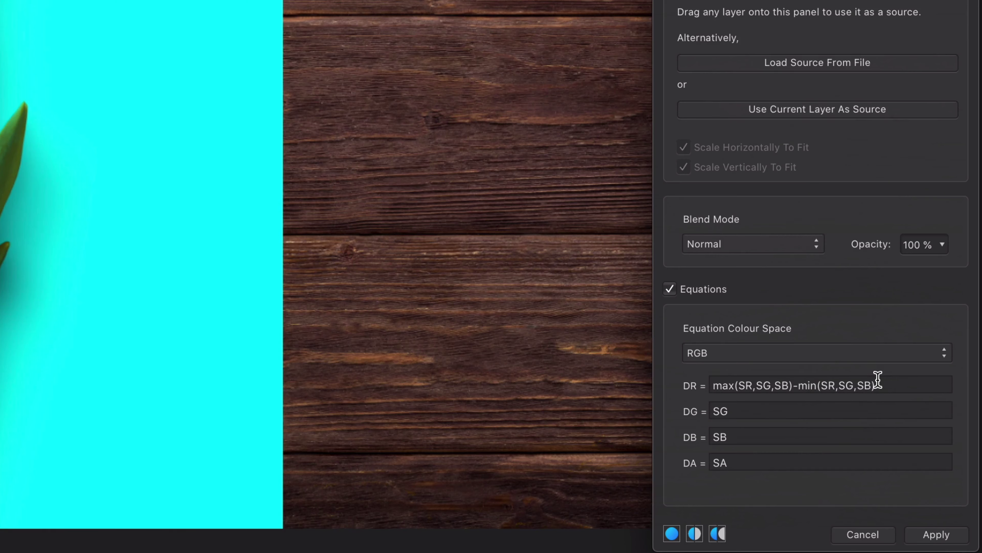
Copy the DR formula into the DG and DB equations and apply the filter to the duplicate layer.
left_click_drag(877, 380, 668, 386)
key("super+c")
key("Tab")
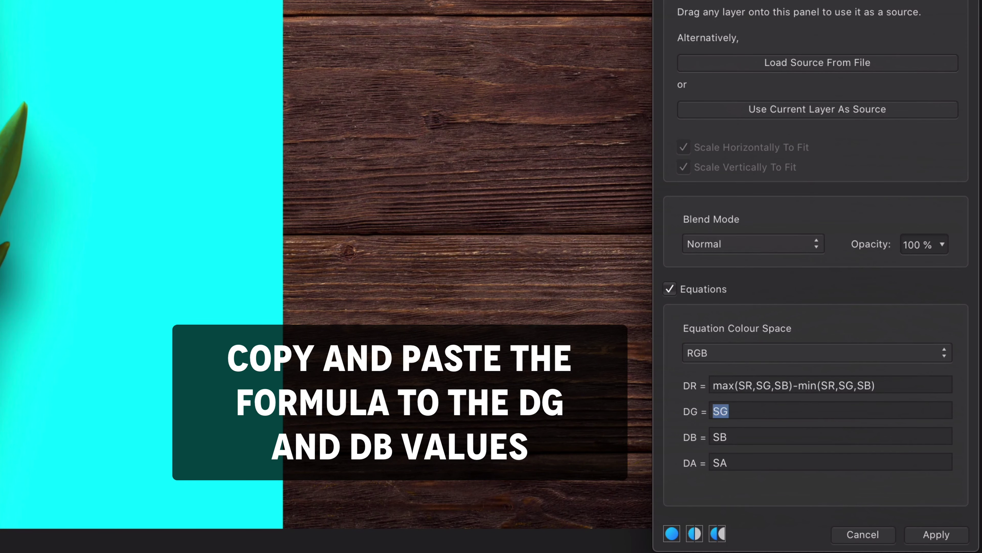
key("super+v")
key("Tab")
key("super+v")
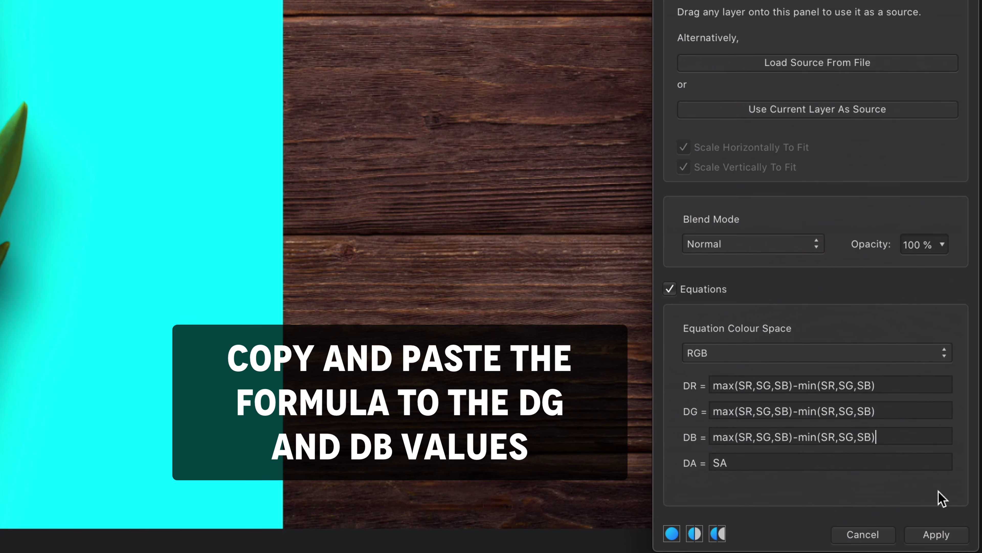
left_click(944, 536)
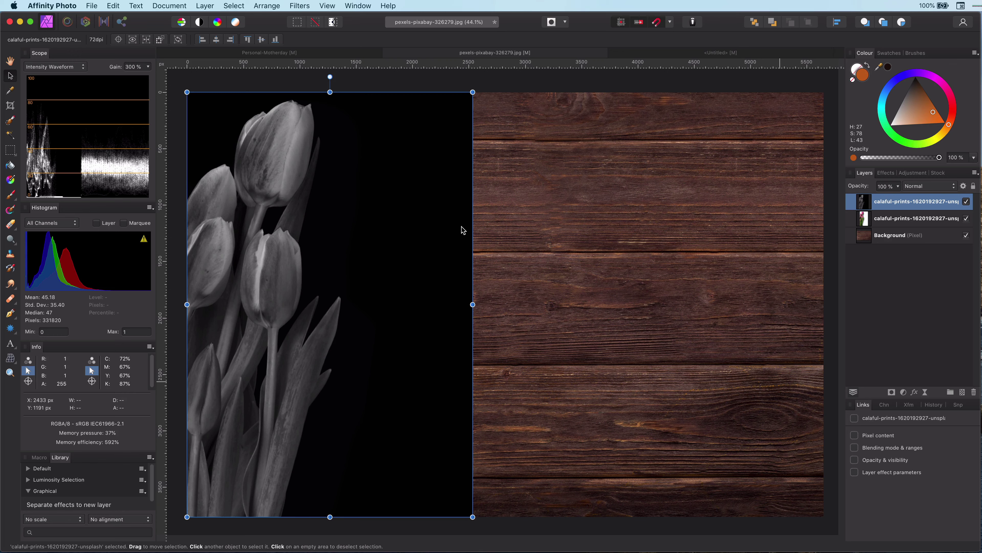
Add a Curves adjustment with the white point at X 0.071, Y 1 and the black point slightly inward, and merge it into the greyscale layer.
left_click(904, 394)
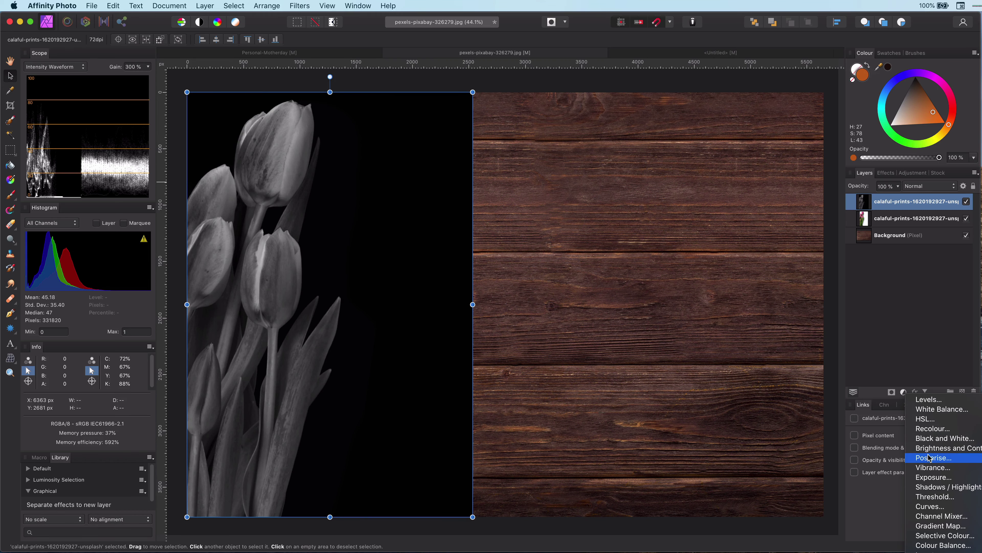
left_click(926, 505)
left_click_drag(806, 218, 657, 217)
left_click_drag(628, 397, 606, 406)
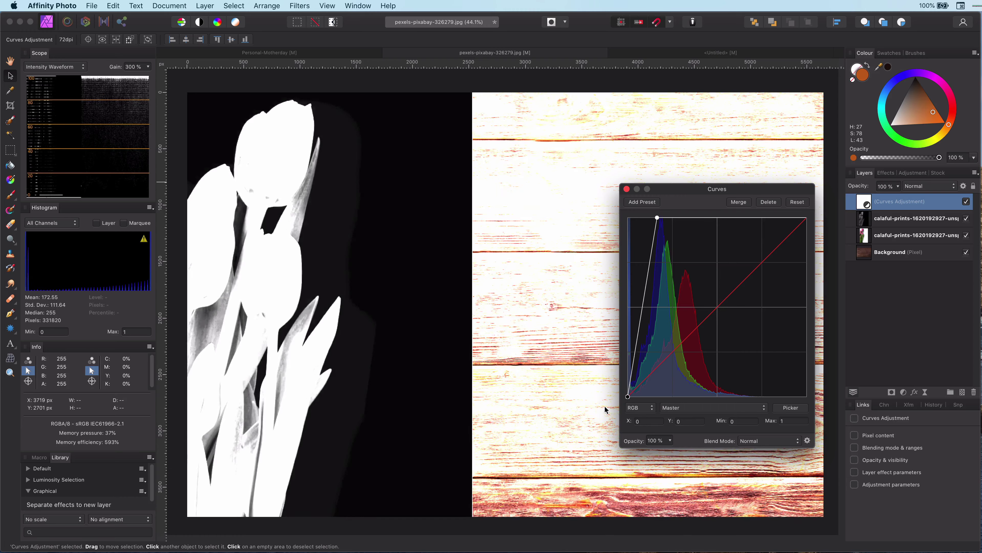
left_click_drag(657, 218, 640, 218)
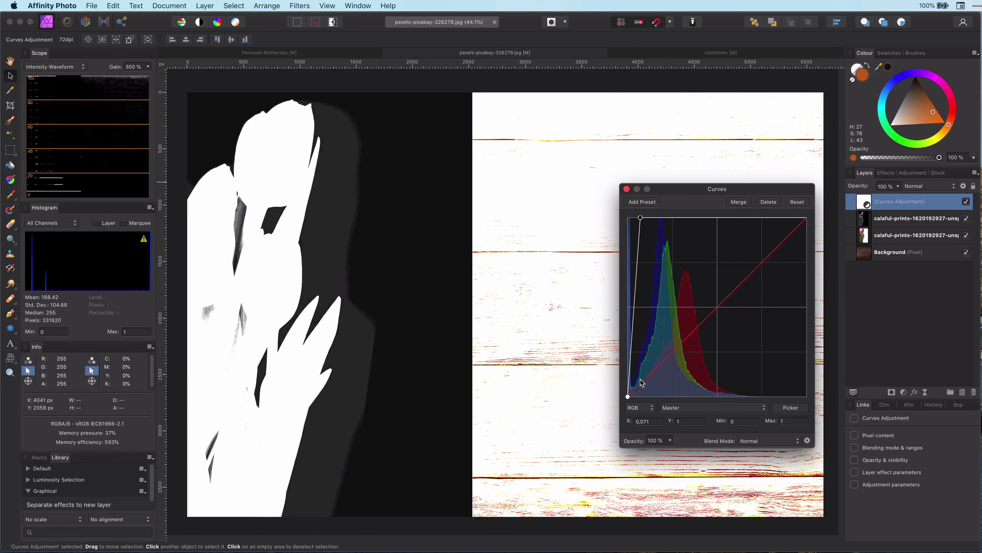
left_click_drag(628, 397, 630, 396)
left_click(739, 202)
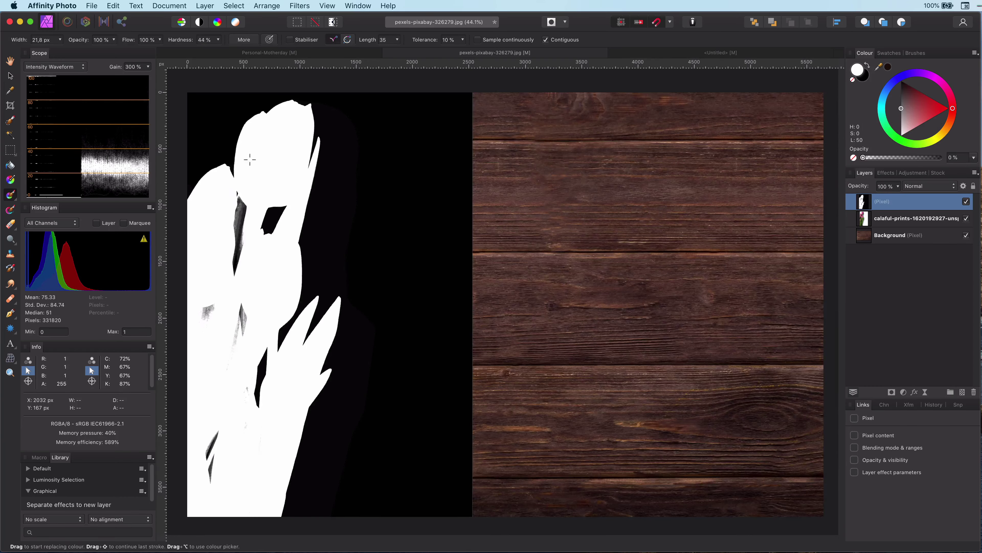
Paint the grey gap beside the upper tulip's stem black and clean up its edge with white, using the Paint Brush.
scroll(230, 215, "up", 5)
key("b")
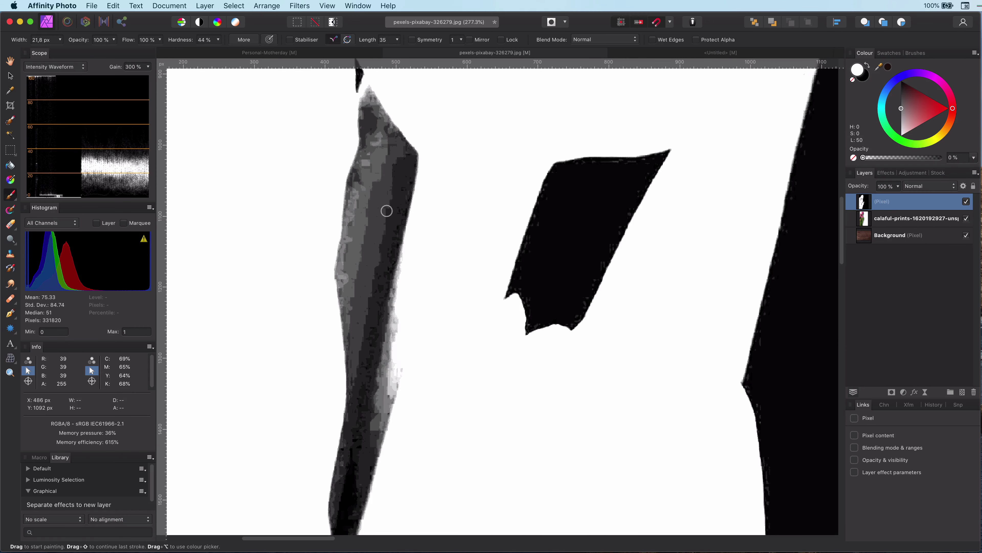
mouse_move(396, 167)
left_mouse_down()
mouse_move(366, 307)
mouse_move(369, 105)
mouse_move(360, 381)
left_mouse_up()
key("bracketright")
key("bracketright")
key("bracketright")
key("x")
mouse_move(394, 418)
left_mouse_down()
mouse_move(395, 366)
mouse_move(361, 532)
left_mouse_up()
key("x")
left_click_drag(375, 275, 379, 128)
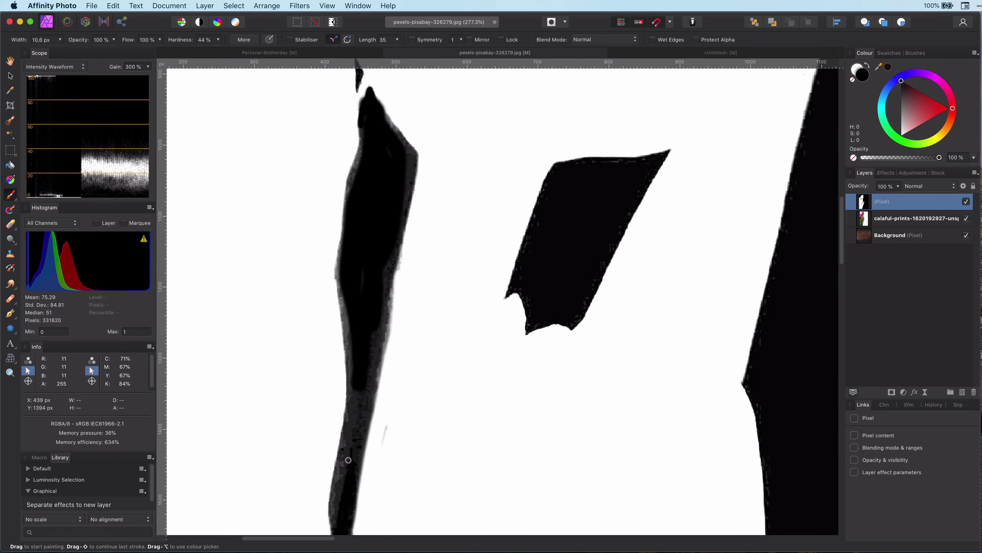
left_click_drag(348, 460, 347, 483)
Rasterise the black-and-white layer to a mask and nest it in the tulip image layer.
key("super+0")
right_click(864, 204)
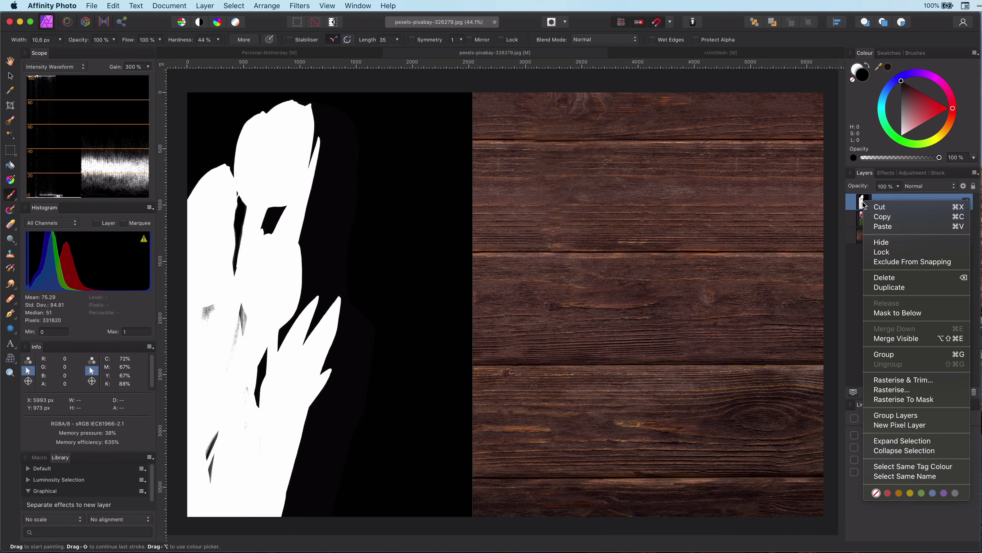
left_click(900, 399)
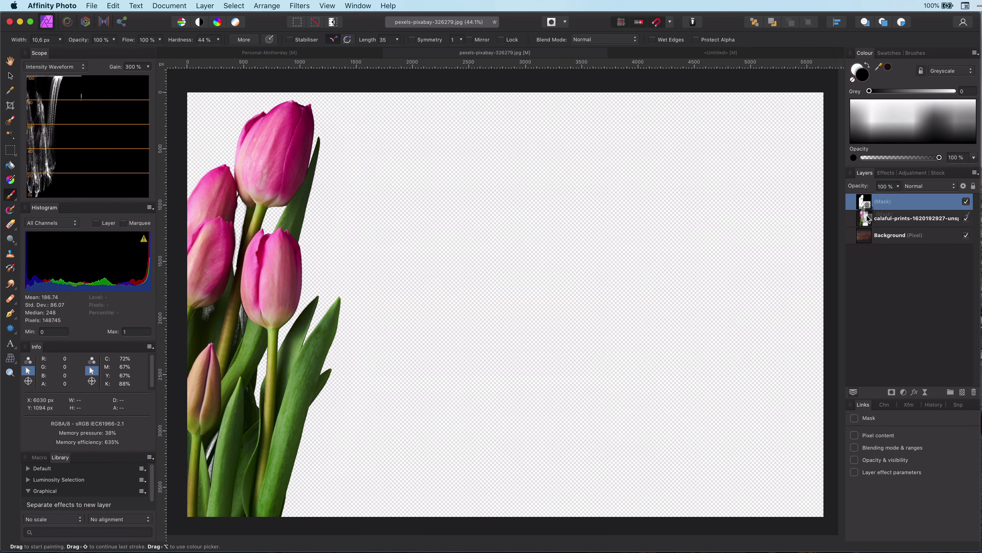
left_click_drag(868, 219, 867, 218)
key("v")
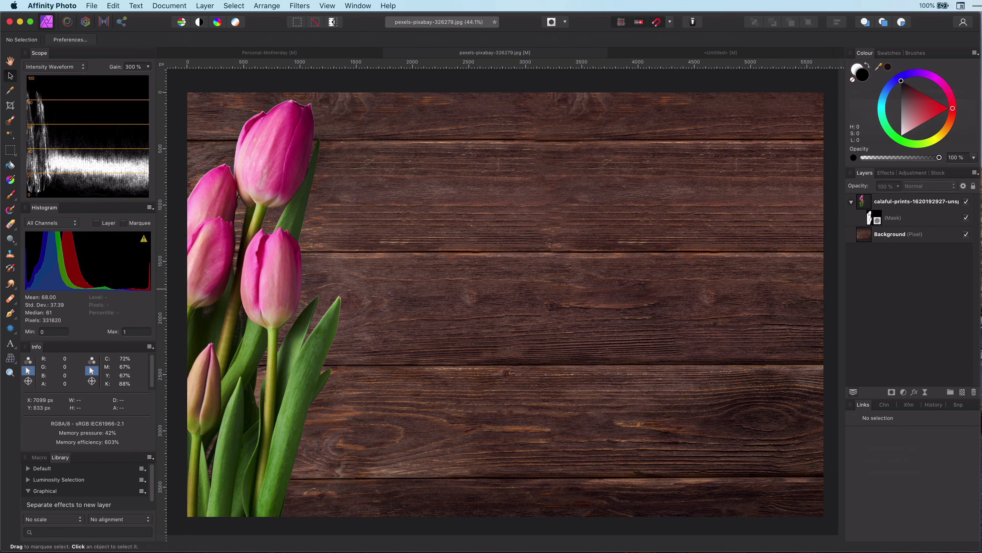
Inspect the upper tulip's edge up close and rasterise the masked tulip layer.
left_click(866, 204)
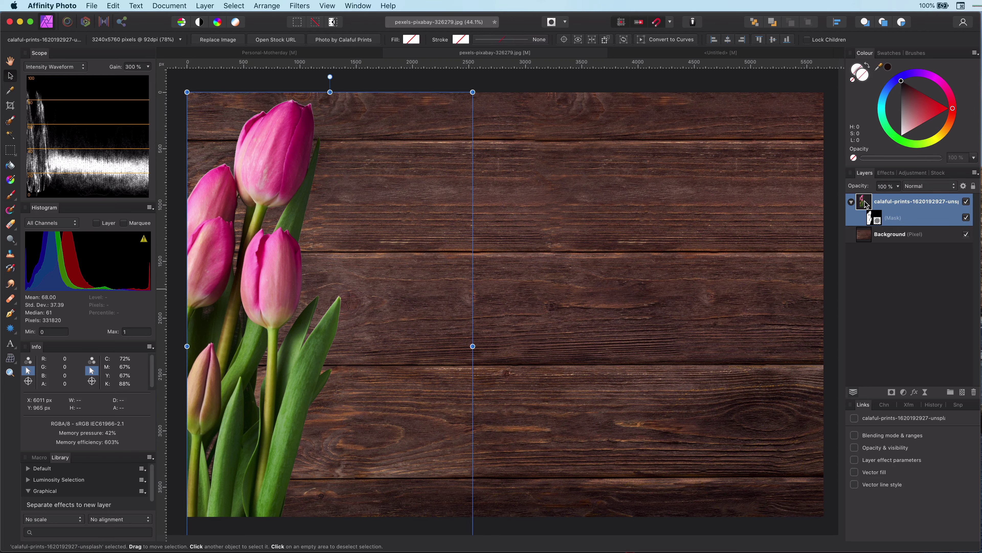
scroll(272, 121, "up", 5)
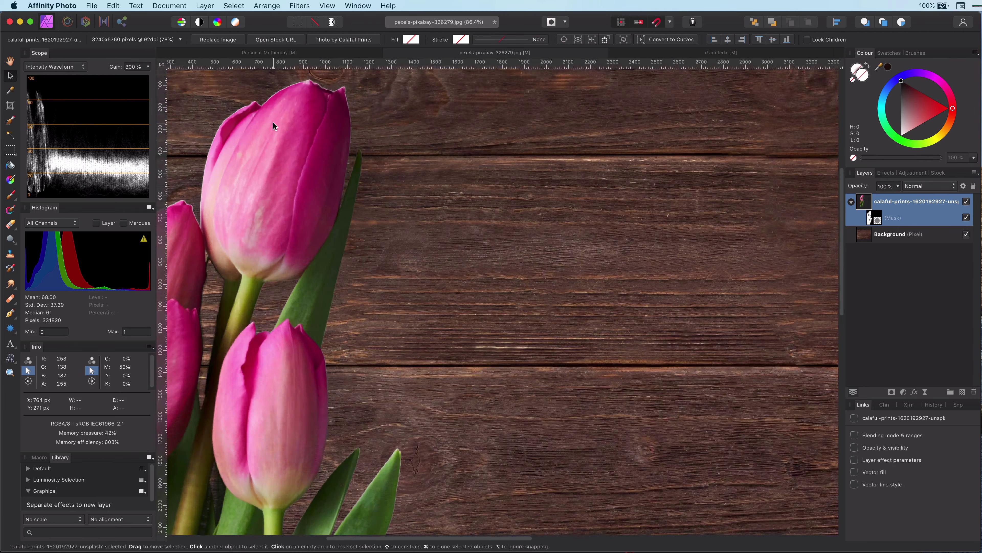
scroll(339, 175, "up", 2)
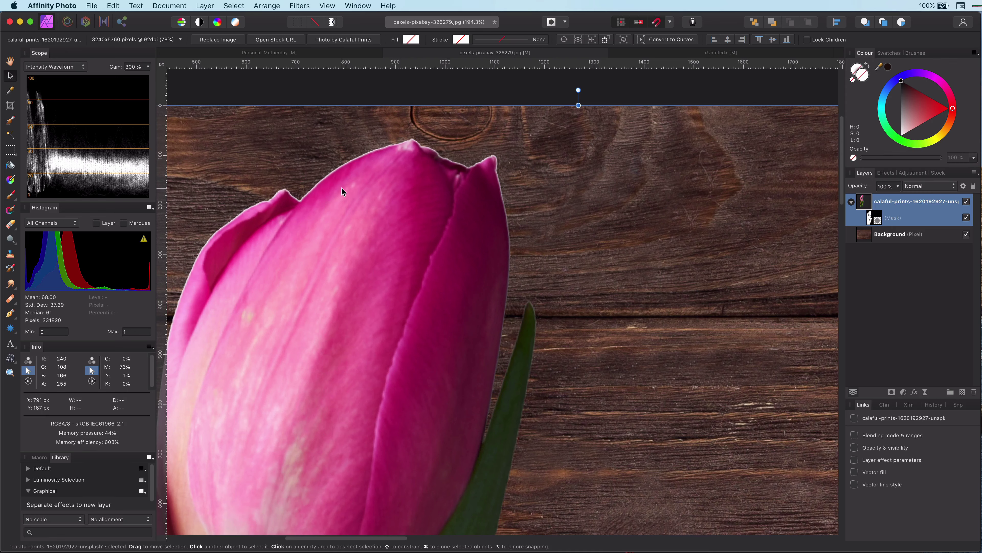
right_click(863, 203)
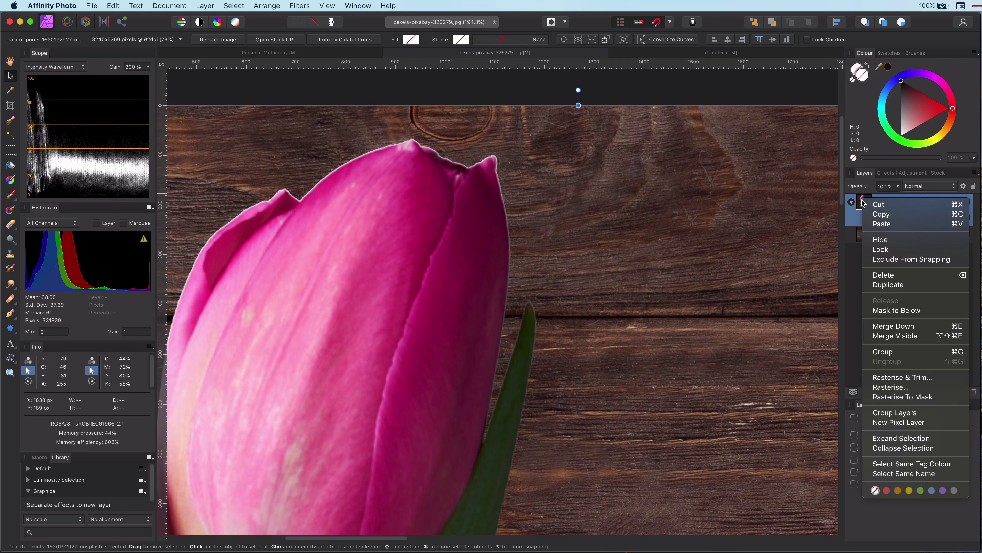
left_click(902, 388)
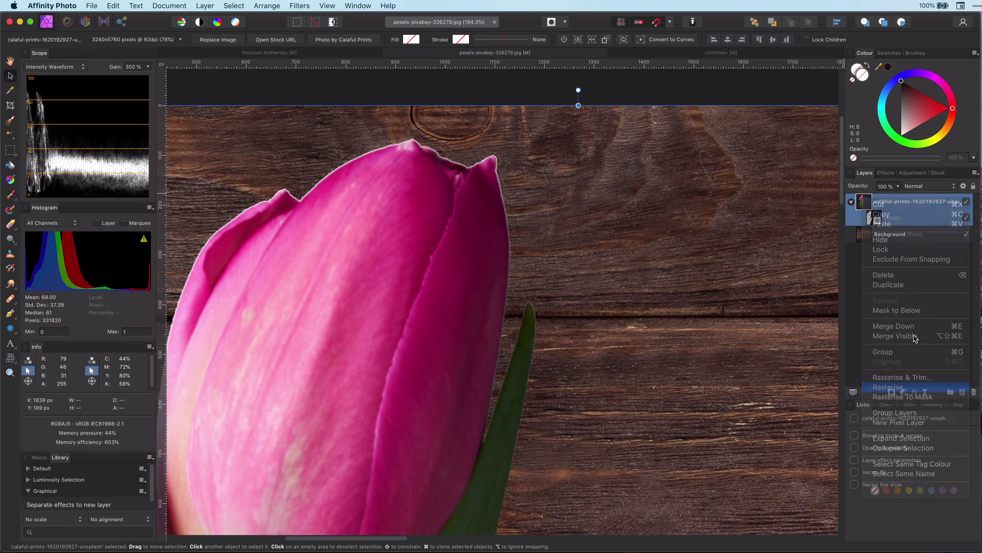
Apply the Remove White Matte filter to the rasterised tulip layer.
left_click(299, 6)
mouse_move(387, 82)
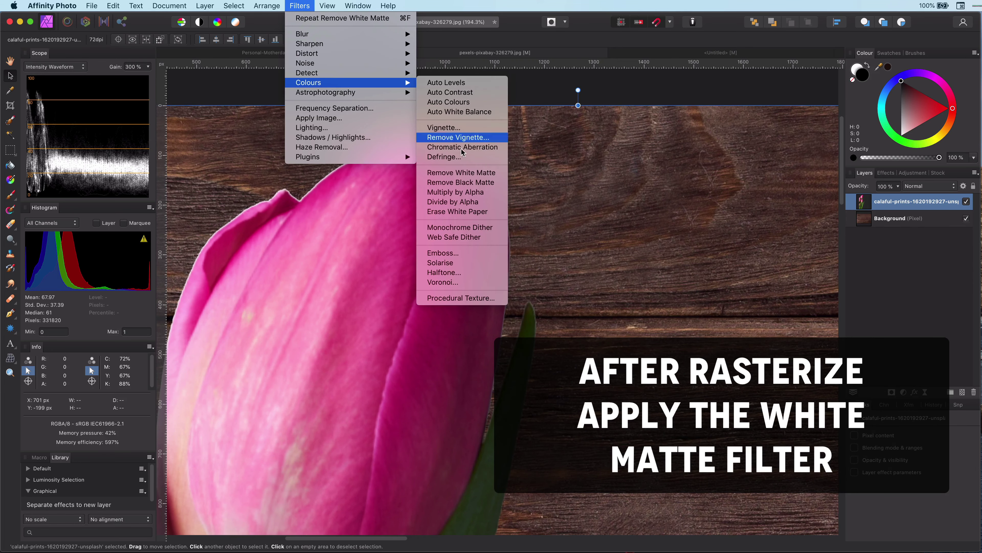
left_click(468, 176)
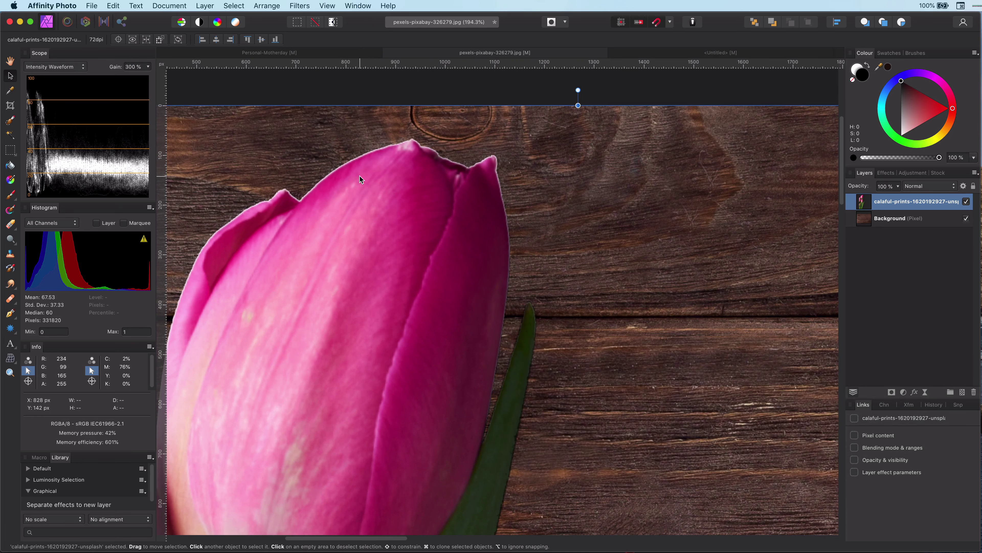
key("super+0")
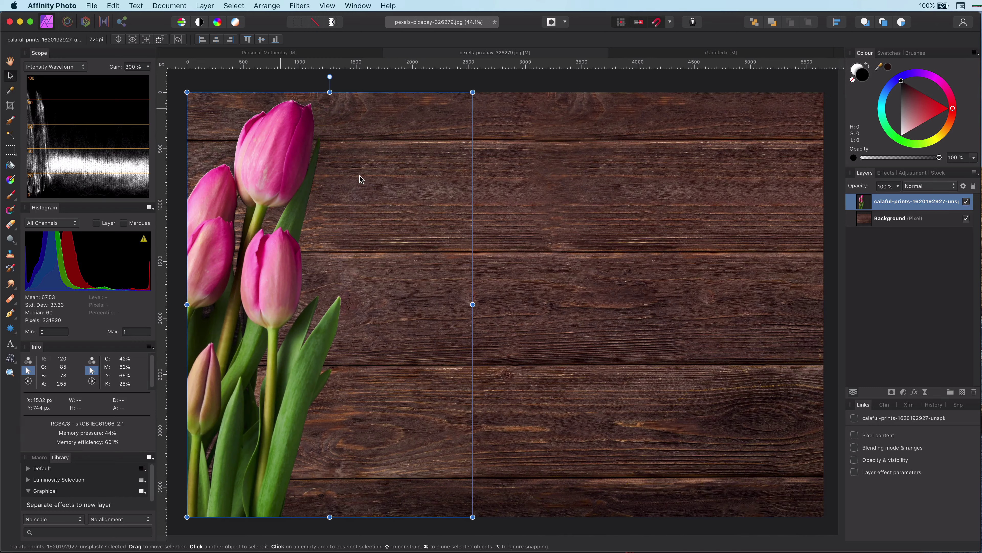
Load the tulip layer's outline as a selection and shrink it with a radius of -2 px.
left_click(861, 201, "super")
left_click(234, 5)
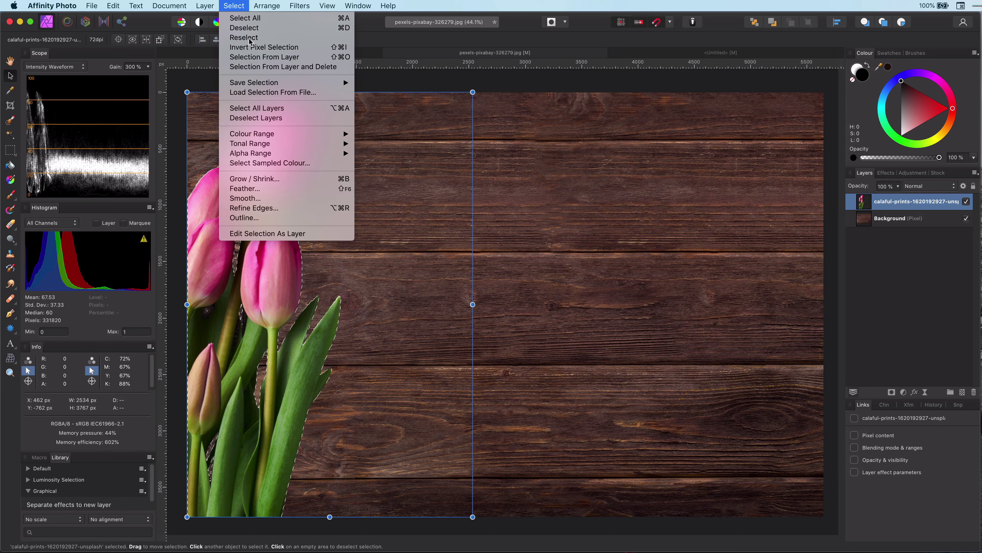
left_click(271, 178)
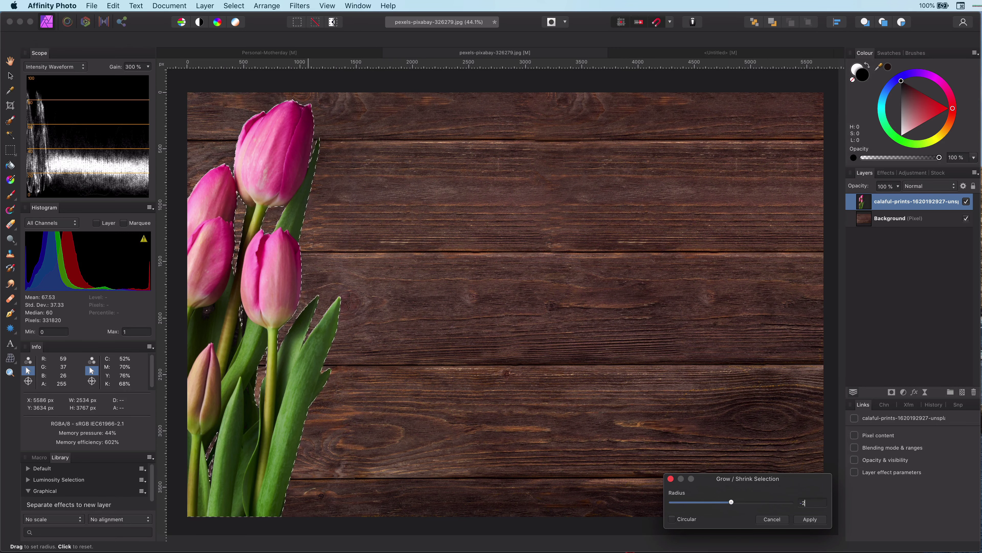
left_click(809, 519)
key("v")
Feather the edge of the tulip selection.
left_click(234, 5)
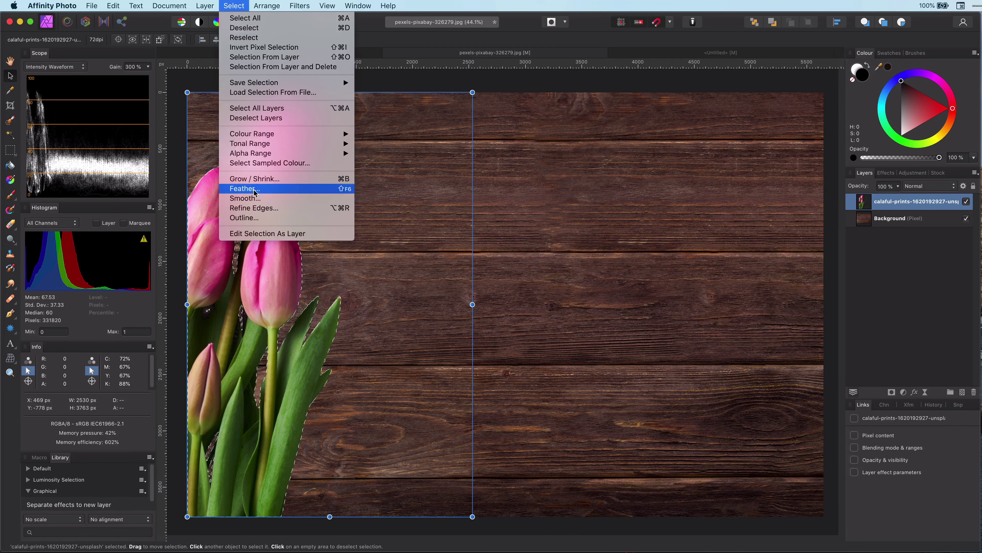
left_click(252, 189)
left_click(810, 519)
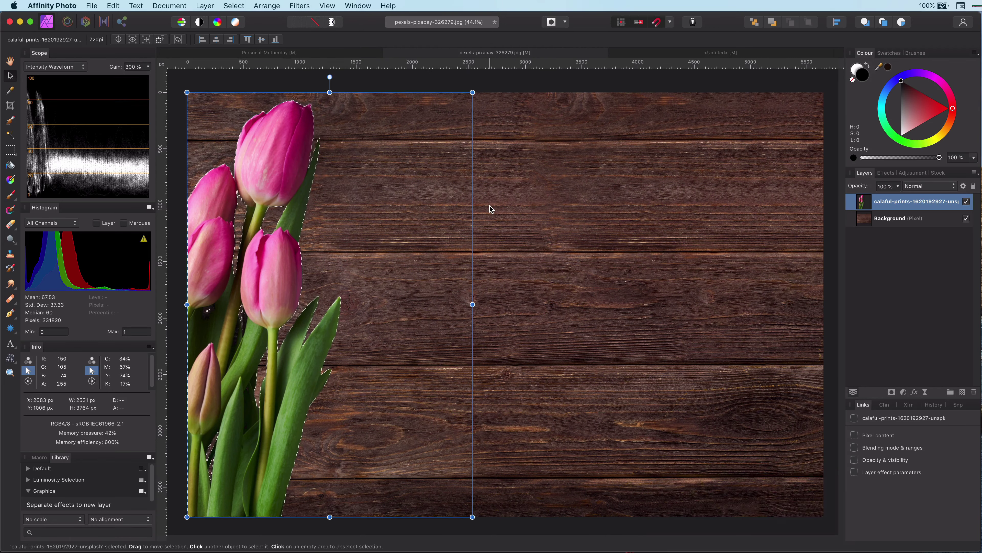
Invert the tulip selection, delete the remaining light fringe around the flowers and deselect.
left_click(233, 5)
left_click(267, 47)
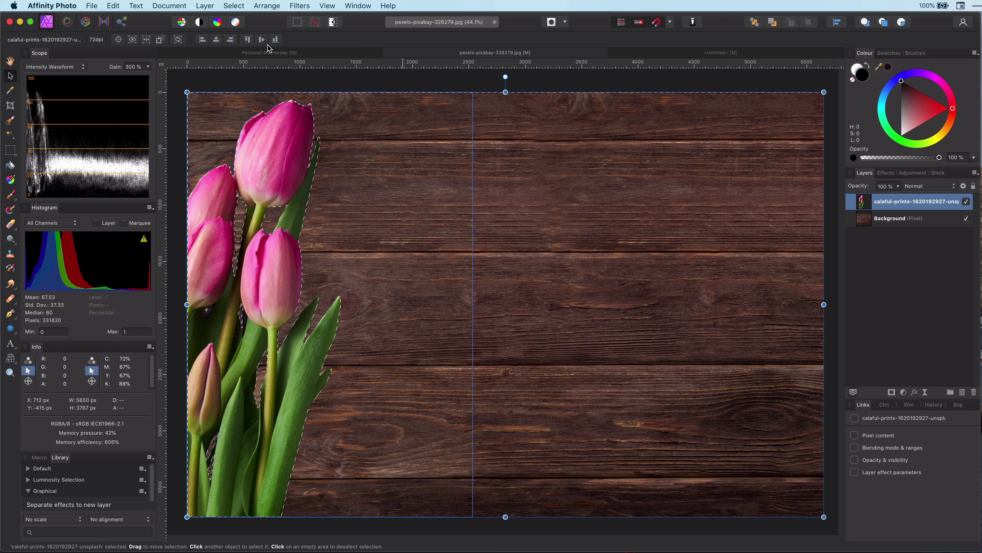
scroll(264, 119, "up", 6)
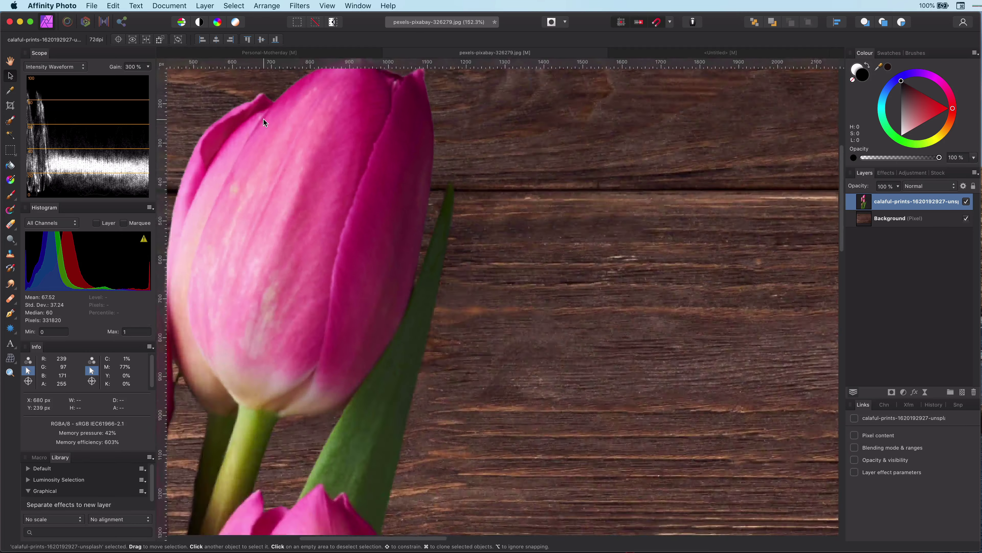
Add a Multiply outer shadow to the tulip layer with 55% opacity, 300 px radius and 120 px offset.
scroll(267, 122, "up", 5)
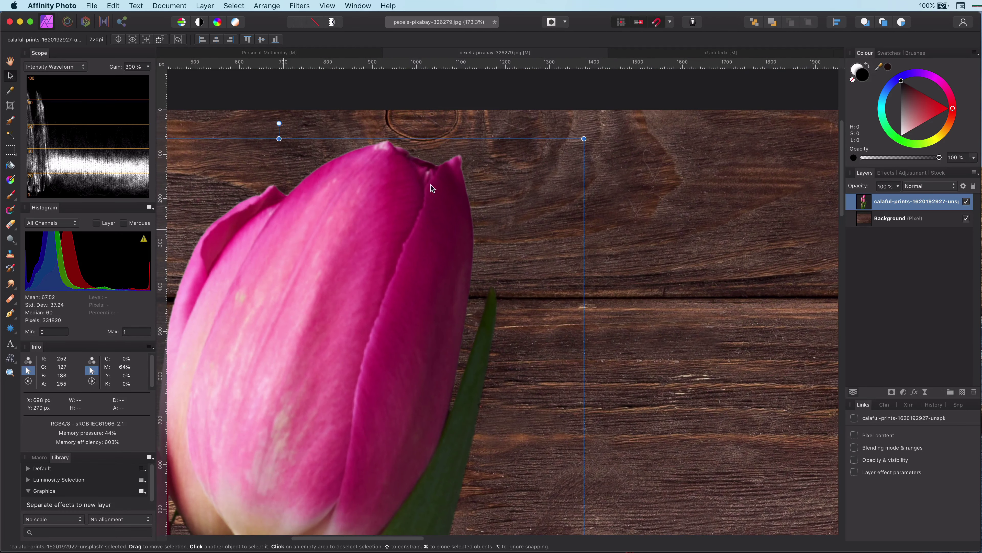
key("super+0")
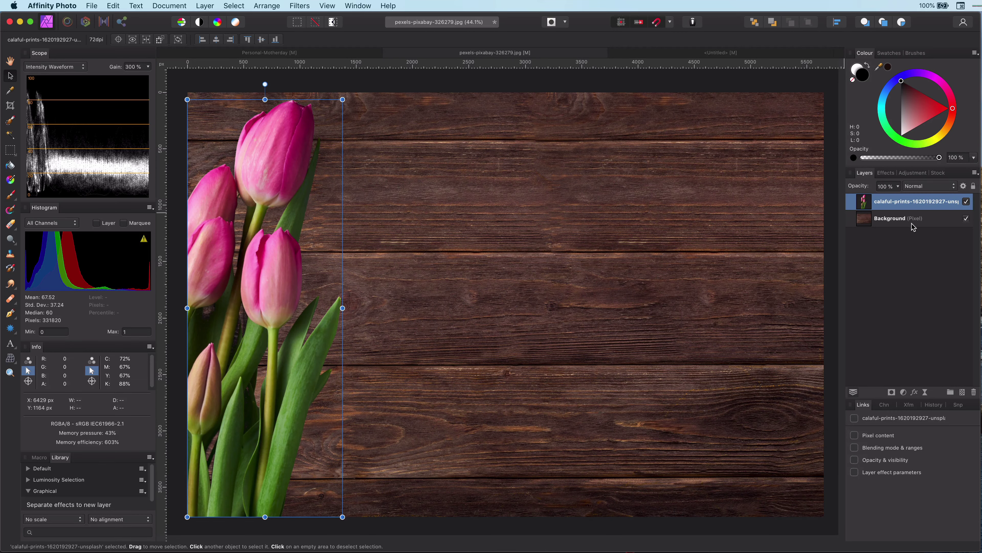
left_click(885, 173)
left_click(863, 219)
left_click_drag(891, 267, 876, 286)
left_click(962, 218)
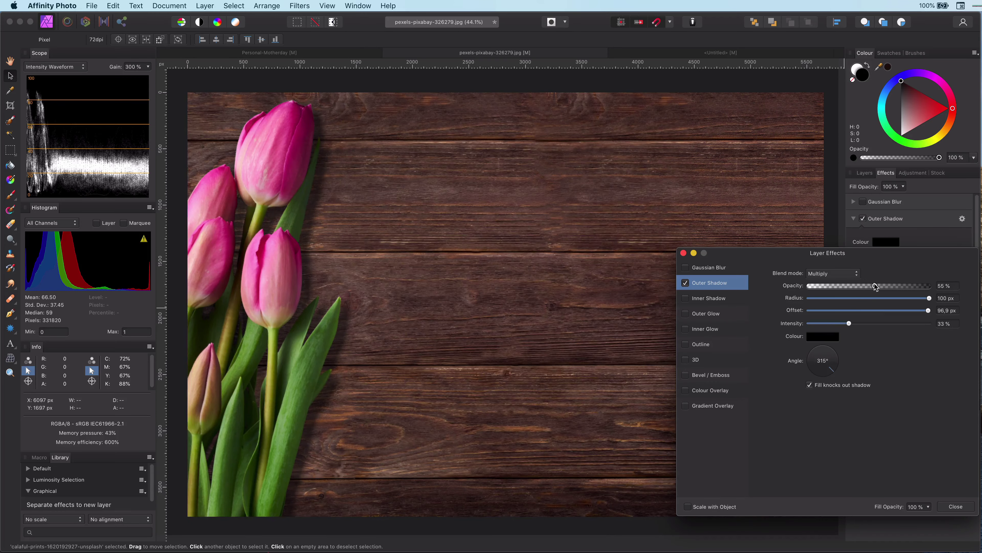
key("Tab")
type("120")
key("Tab")
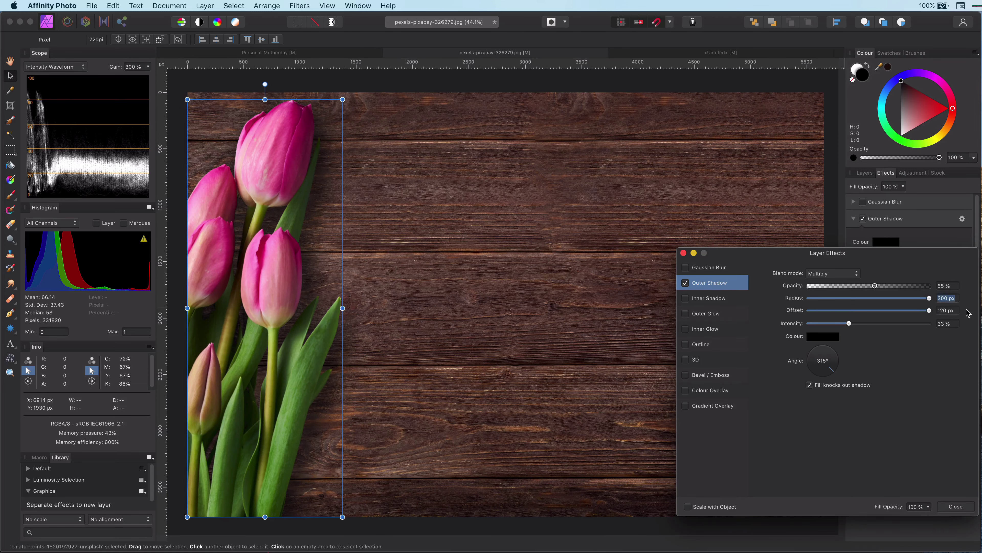
left_click(956, 506)
left_click(619, 358)
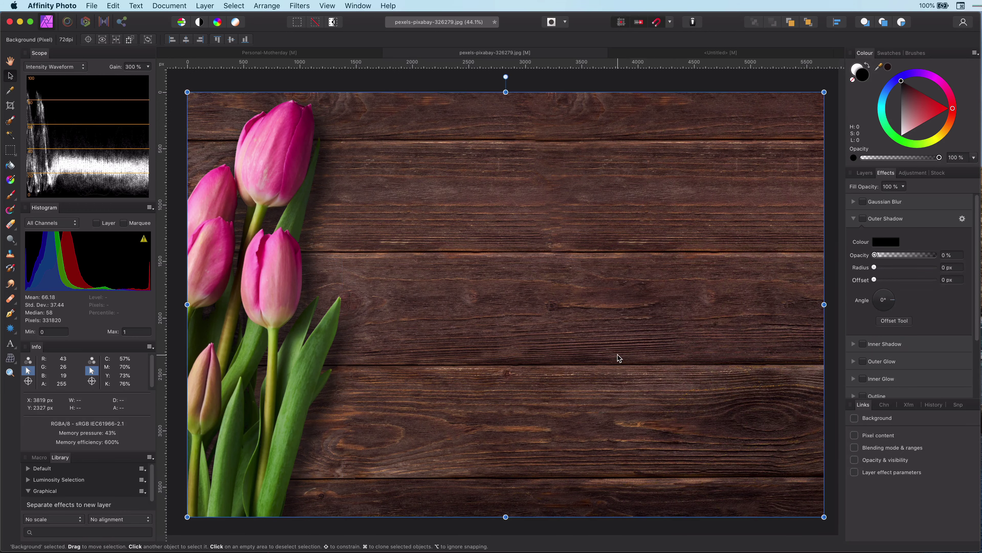
left_click(864, 173)
left_click(897, 278)
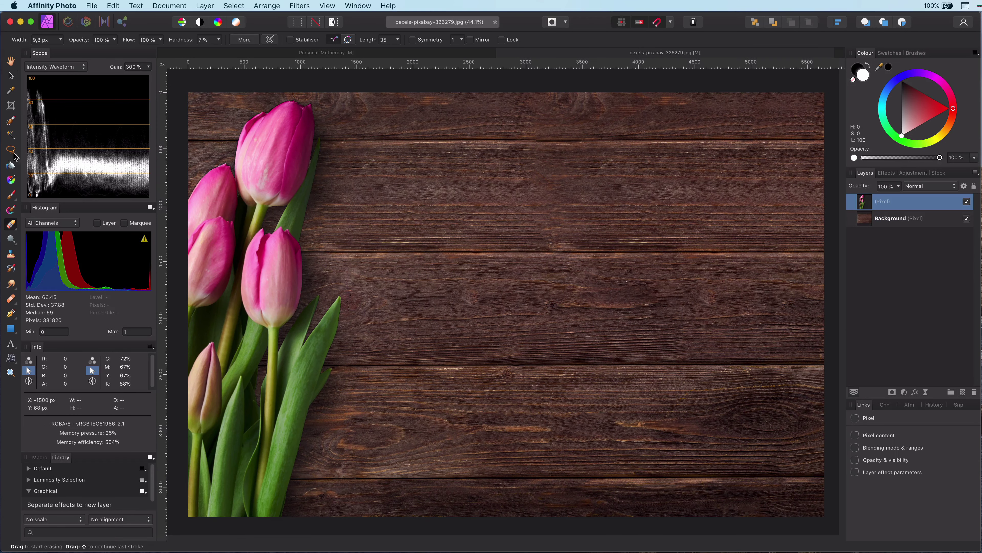
Set up the Artistic Text tool with the Bebas Neue font.
left_click(15, 345)
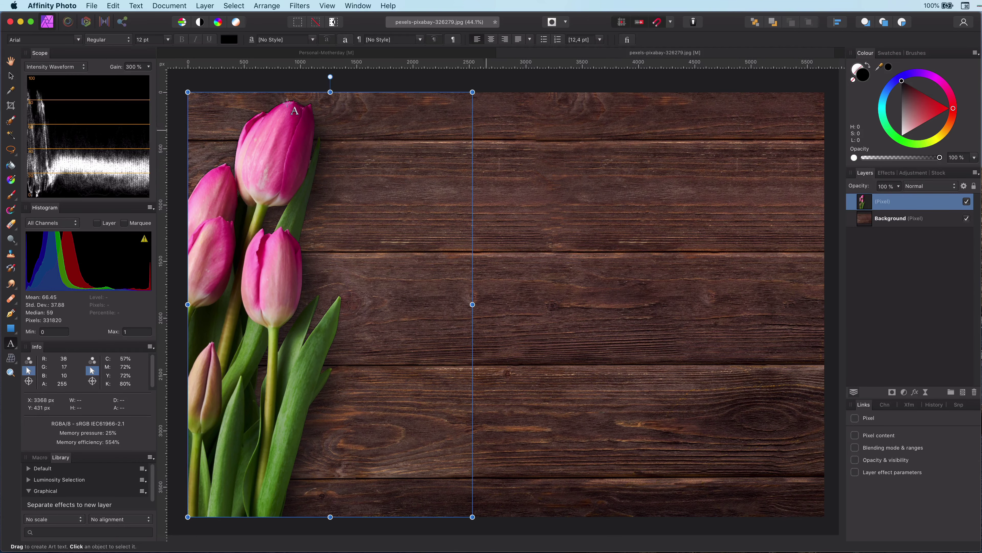
left_click(77, 40)
type("breb")
key("BackSpace")
key("BackSpace")
key("BackSpace")
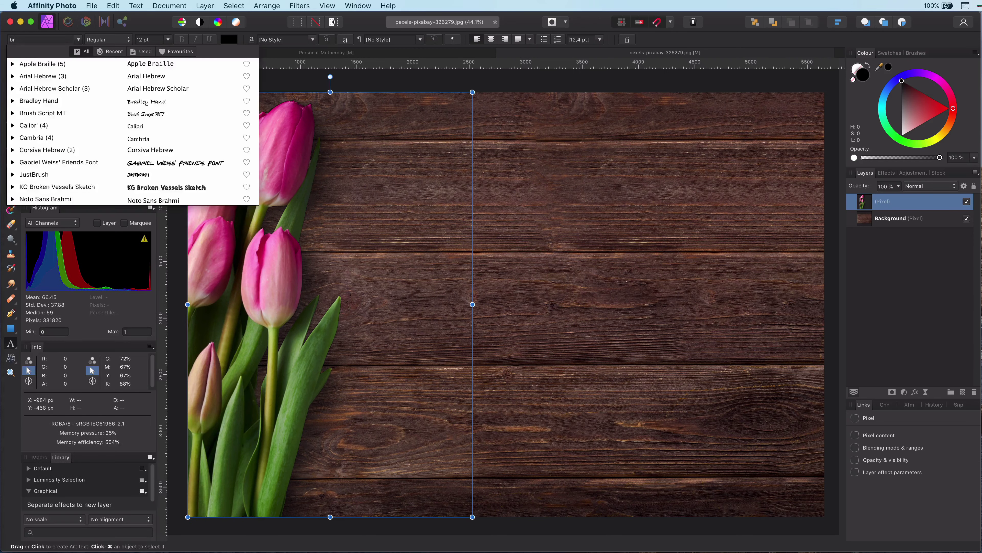
type("eb")
left_click(86, 65)
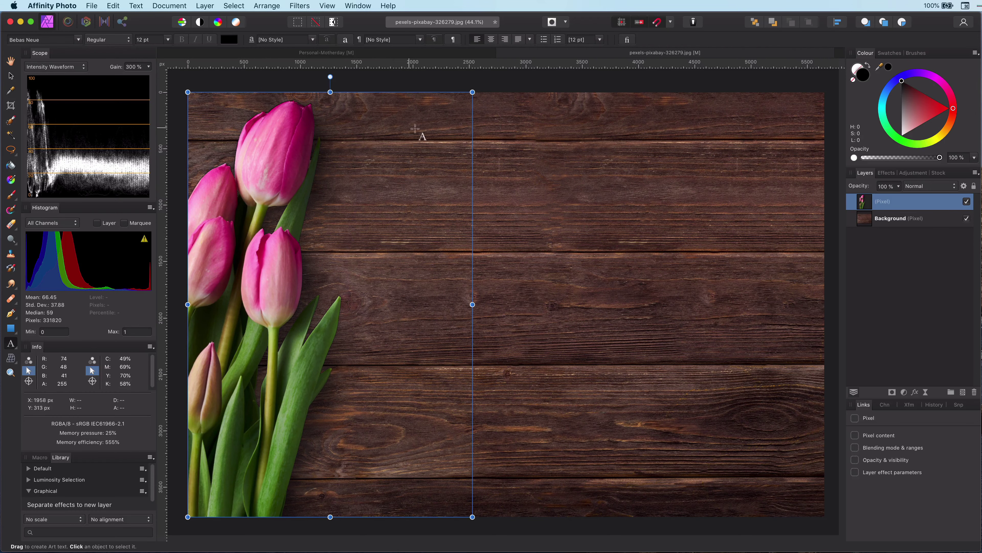
Add the word HAPPY in white at about 1280 pt on the planks to the right of the tulips.
left_click_drag(461, 134, 570, 232)
type("HAPPY")
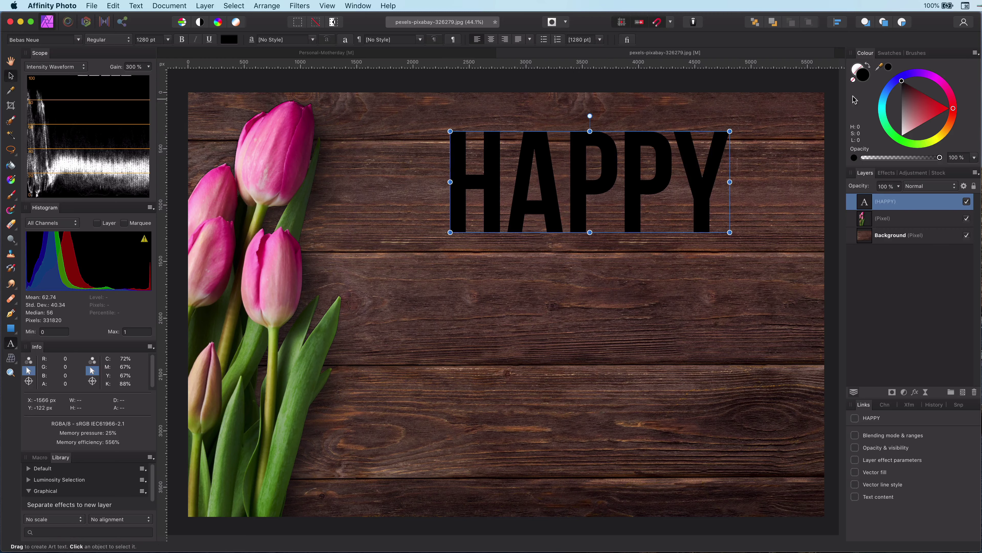
left_click_drag(911, 117, 901, 137)
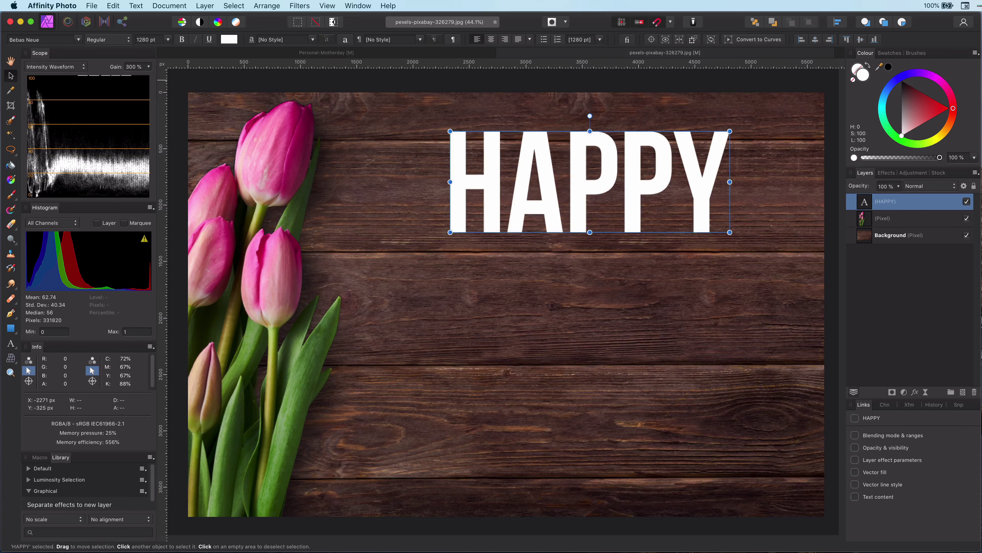
left_click_drag(581, 191, 592, 226)
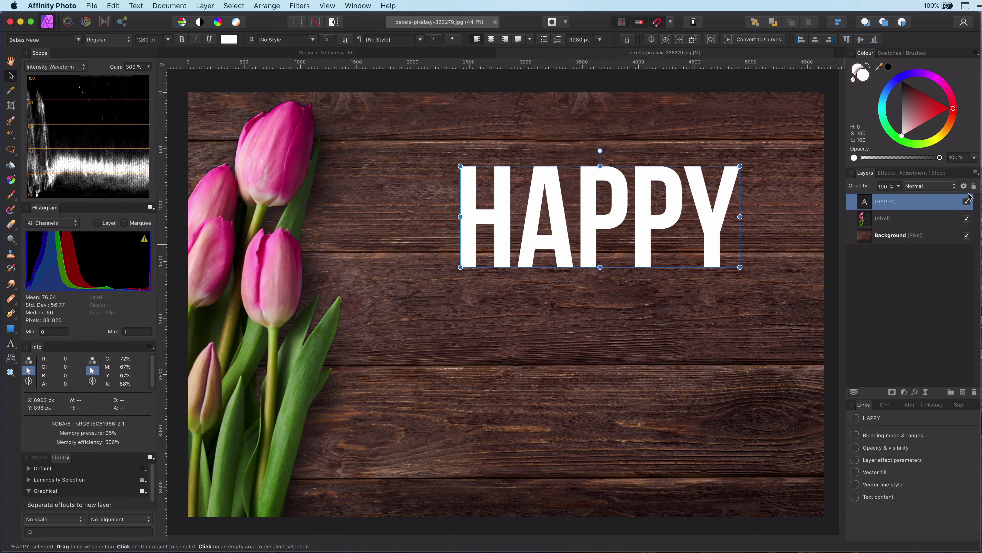
Lower the underlying composition blend range of the HAPPY text so the wood grain shows through the letters.
left_click(964, 188)
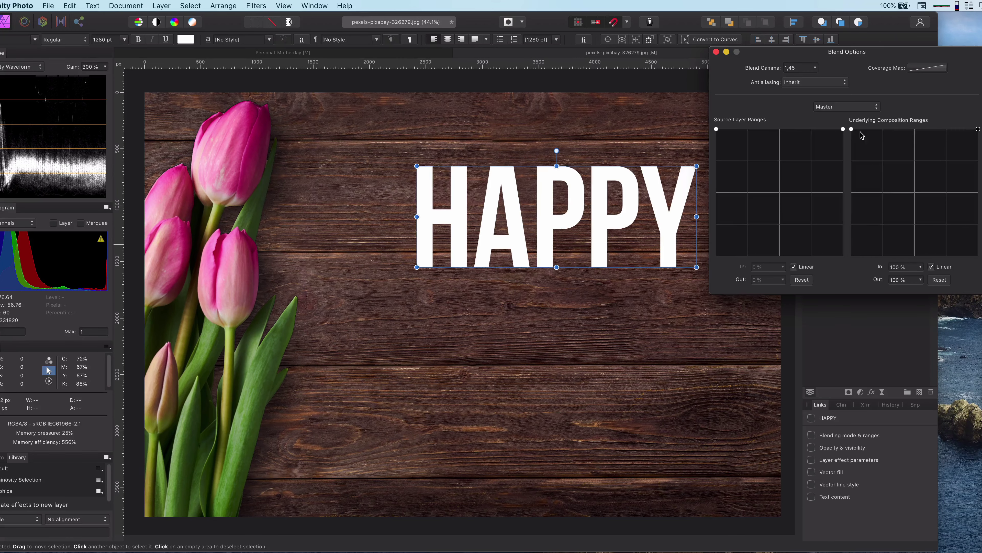
left_click_drag(894, 129, 895, 256)
left_click_drag(978, 129, 905, 130)
left_click(716, 51)
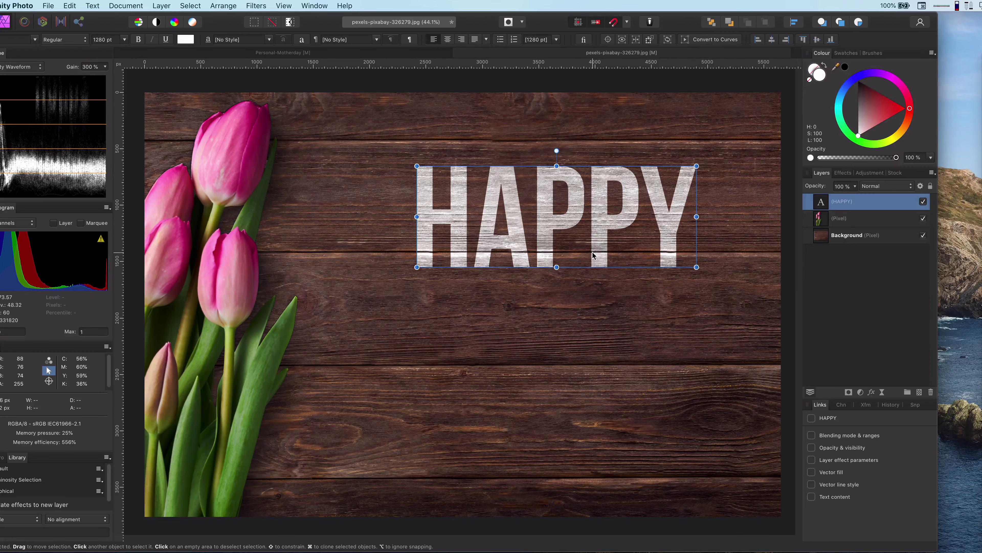
Duplicate the HAPPY text directly below the original and change the copy to MOTHER'S.
left_click_drag(603, 248, 644, 361)
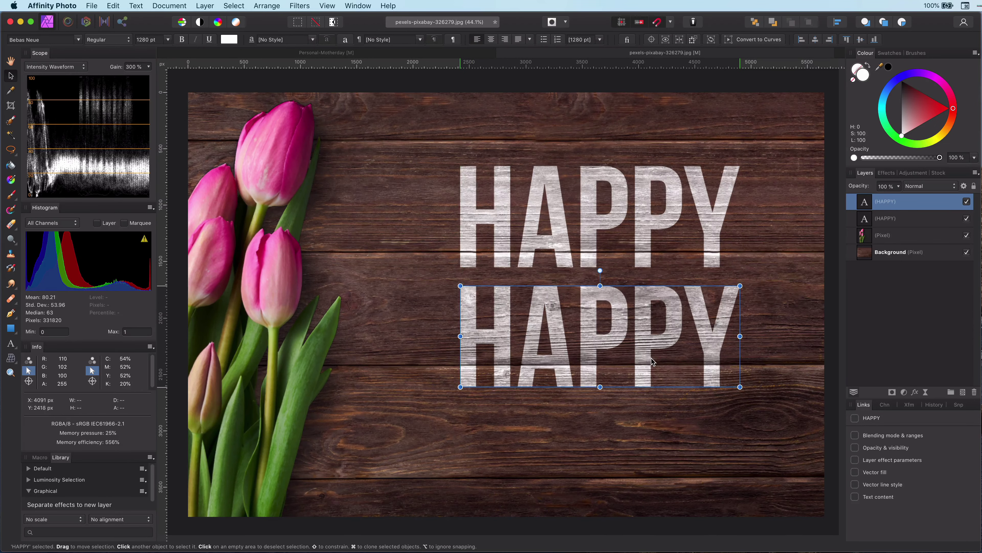
double_click(652, 359)
key("super+a")
type("MOTHER'S")
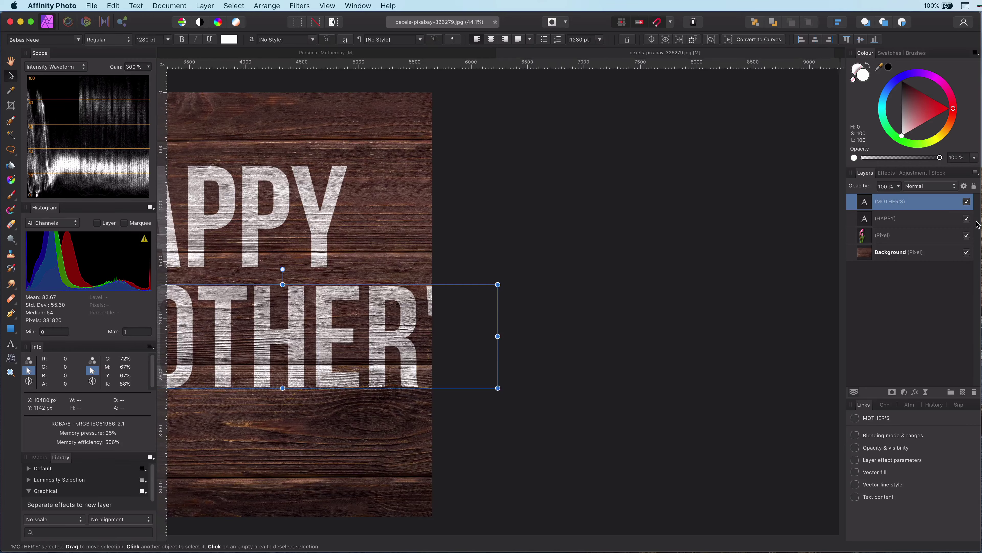
Scale down the MOTHER'S text and position it centred just under HAPPY.
key("Escape")
left_click_drag(381, 298, 381, 304)
left_click_drag(374, 384, 473, 360)
left_click_drag(625, 320, 585, 318)
Duplicate the HAPPY text below MOTHER'S and change the copy to DAY.
left_click(583, 250)
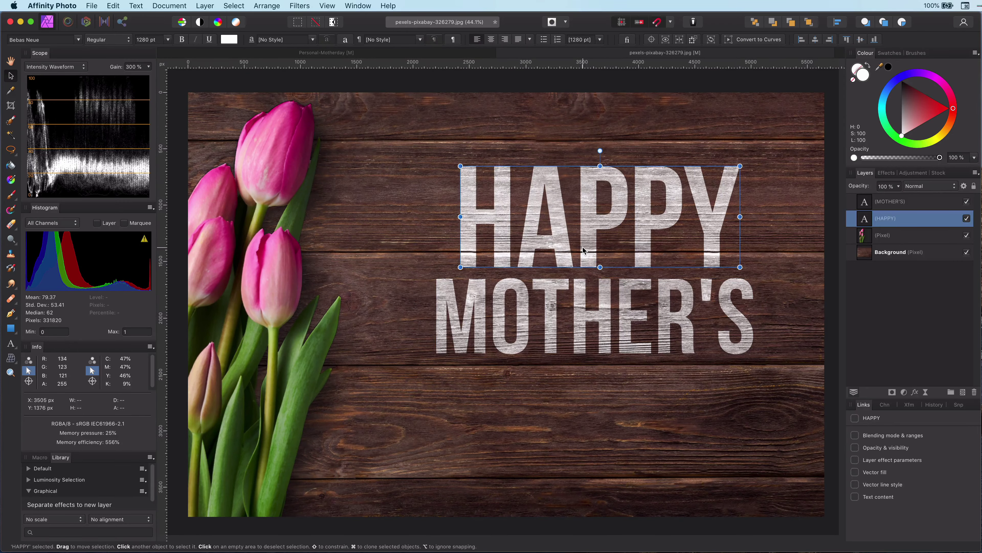
left_click_drag(584, 249, 583, 454)
double_click(588, 416)
key("super+a")
type("DAY")
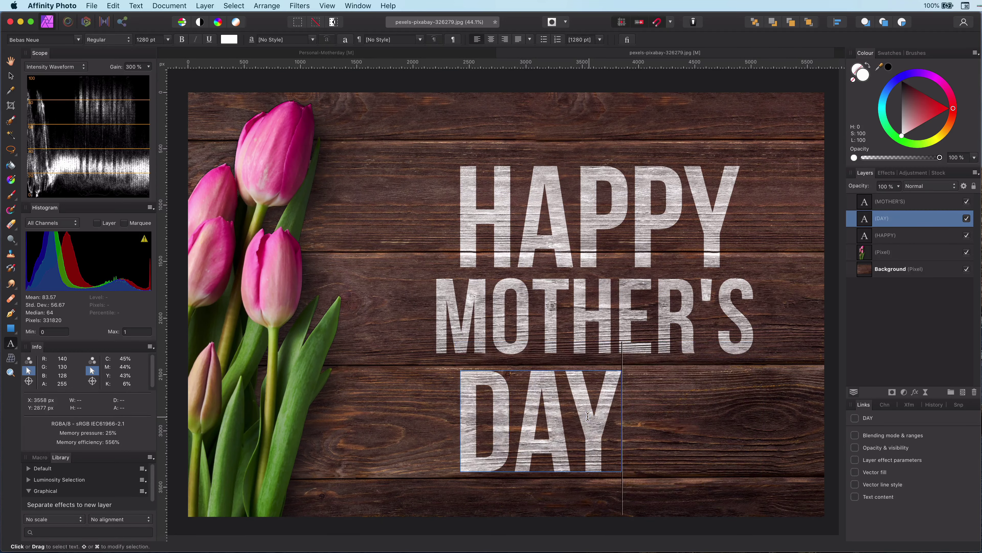
Enlarge the DAY text to about 1723 pt and position it roughly centred under MOTHER'S.
key("Escape")
left_click_drag(622, 471, 678, 499)
left_click_drag(573, 441, 598, 443)
Select the three text layers and align them horizontally to their centres.
left_click(578, 315, "shift")
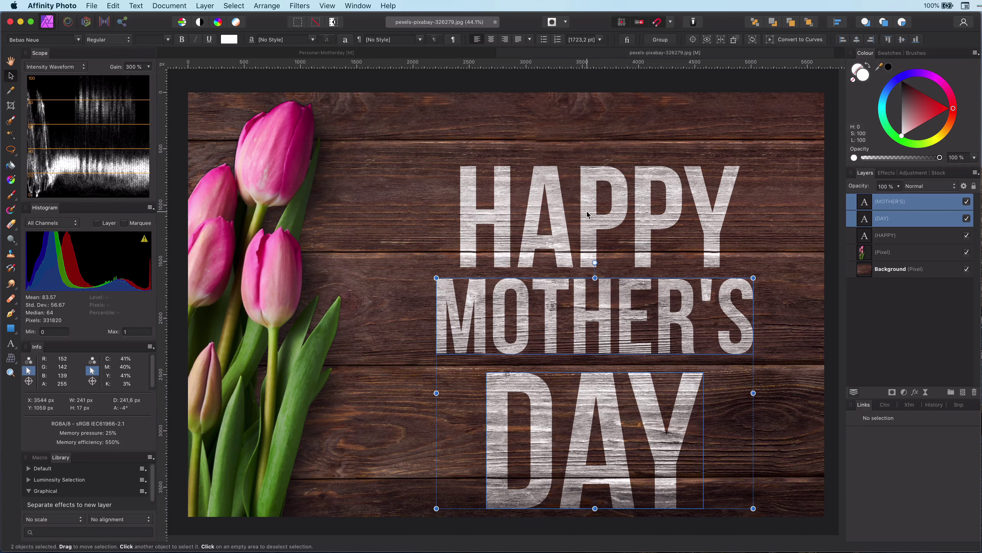
left_click(588, 215, "shift")
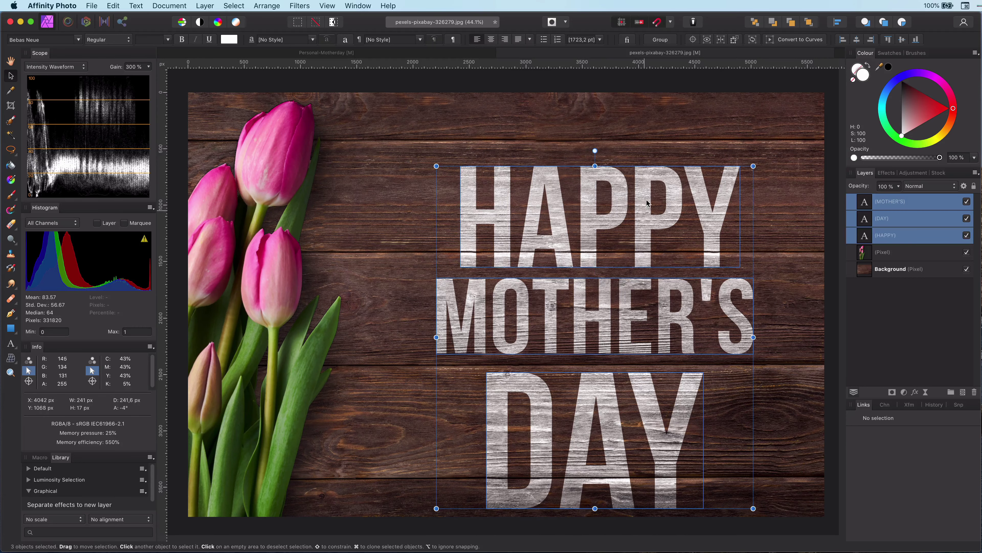
left_click(837, 24)
left_click(858, 53)
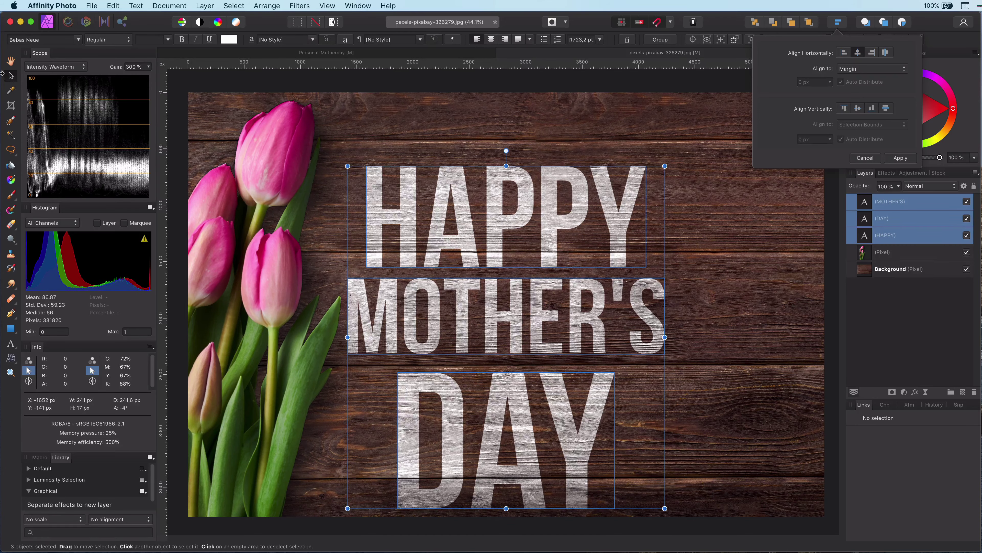
left_click(12, 74)
Move the three aligned words into the open space beside the tulips and group them.
left_click_drag(494, 229, 573, 184)
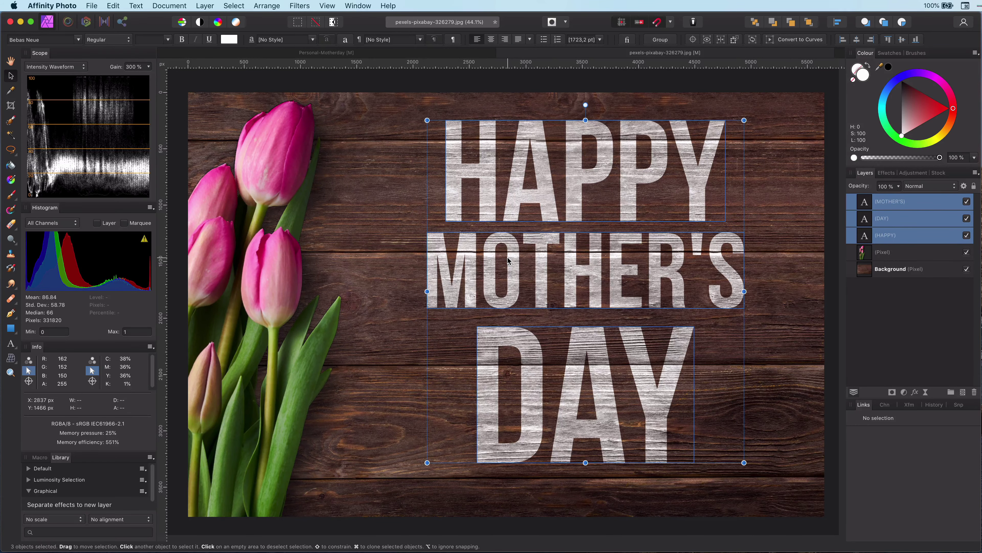
key("super+minus")
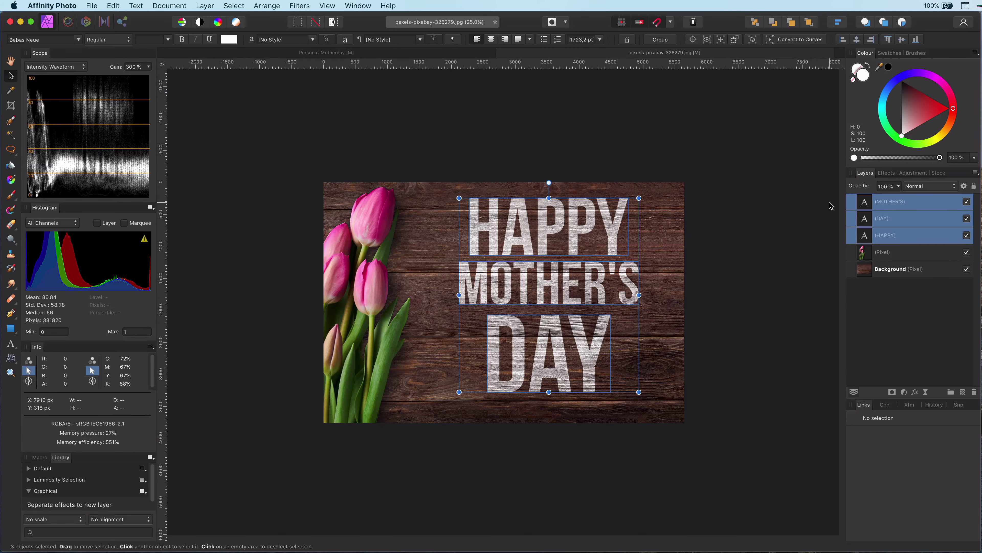
key("super+g")
Add a Curves adjustment above the Background layer and raise the master curve's midtones at about X 0.372, Y 0.467.
left_click(375, 280)
key("super+plus")
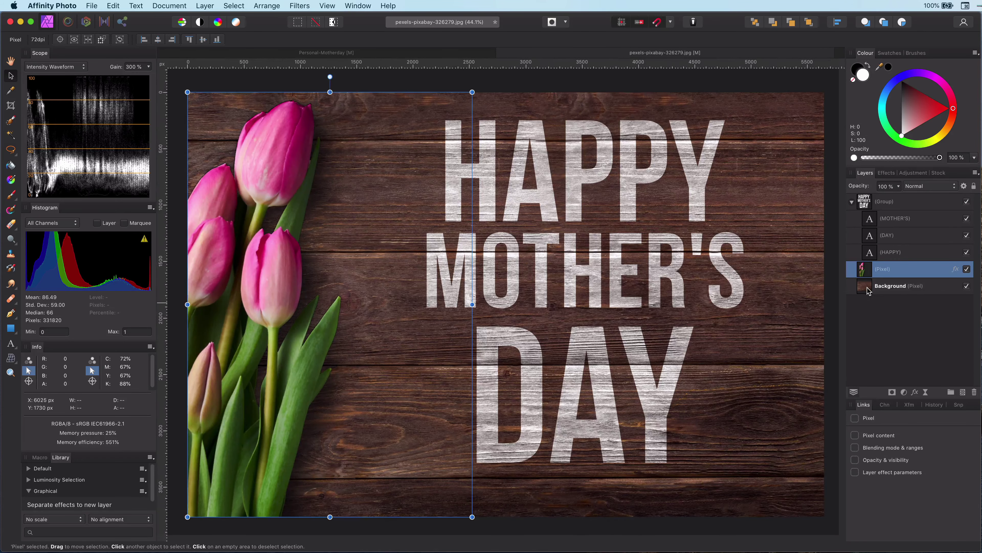
left_click(867, 291)
left_click(903, 391)
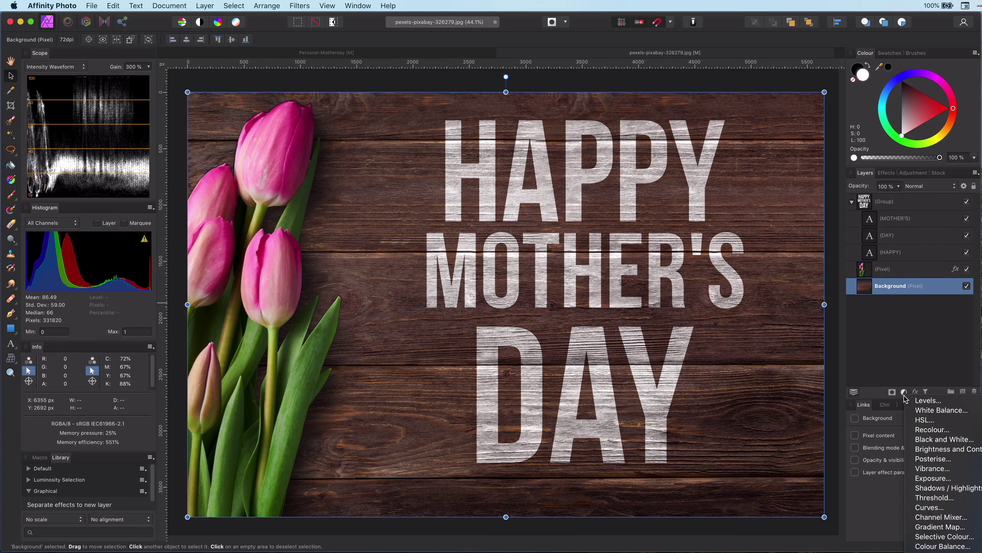
left_click(925, 508)
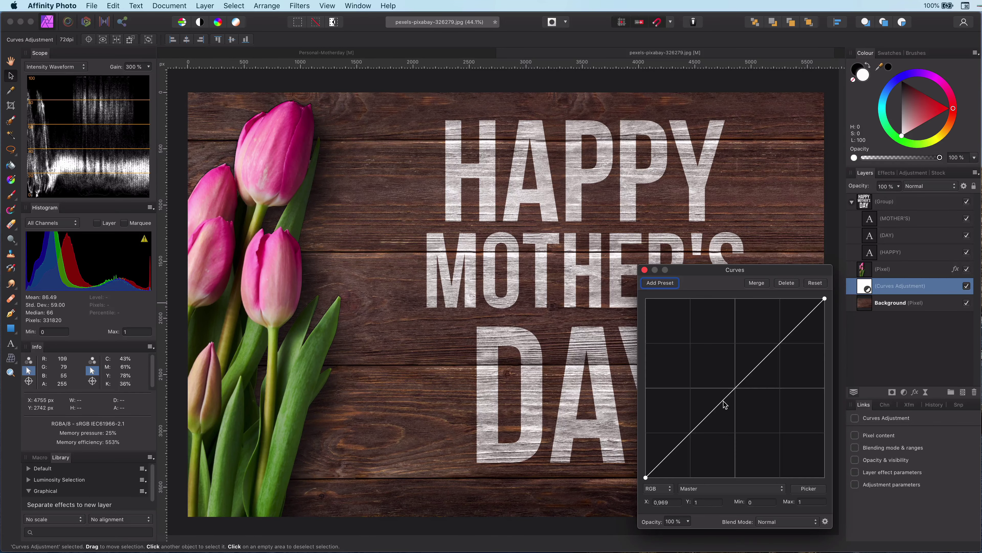
left_click_drag(725, 405, 715, 399)
left_click(644, 270)
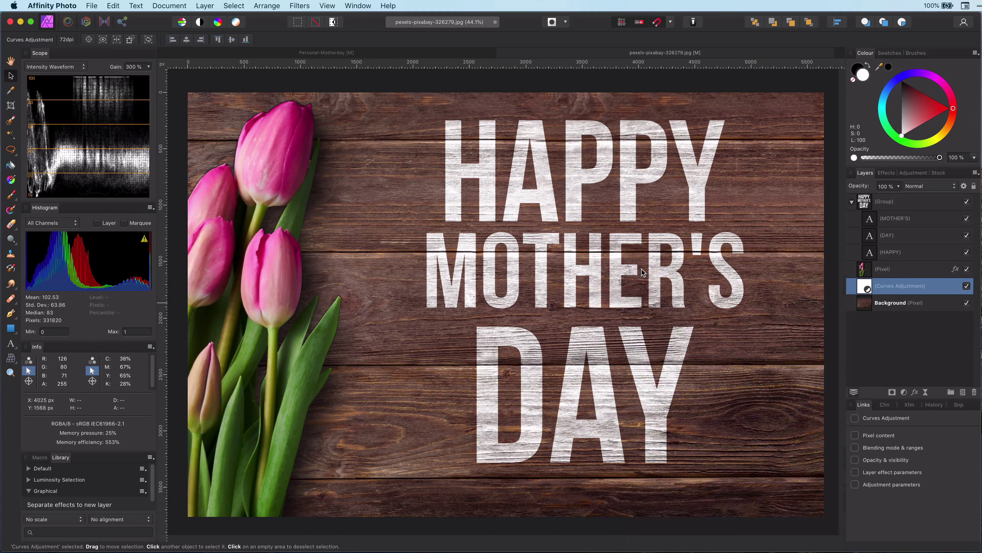
Add a Selective Colour adjustment and, for Blacks, set black to -17%, raise yellow and slightly lower cyan.
left_click(904, 392)
left_click(933, 534)
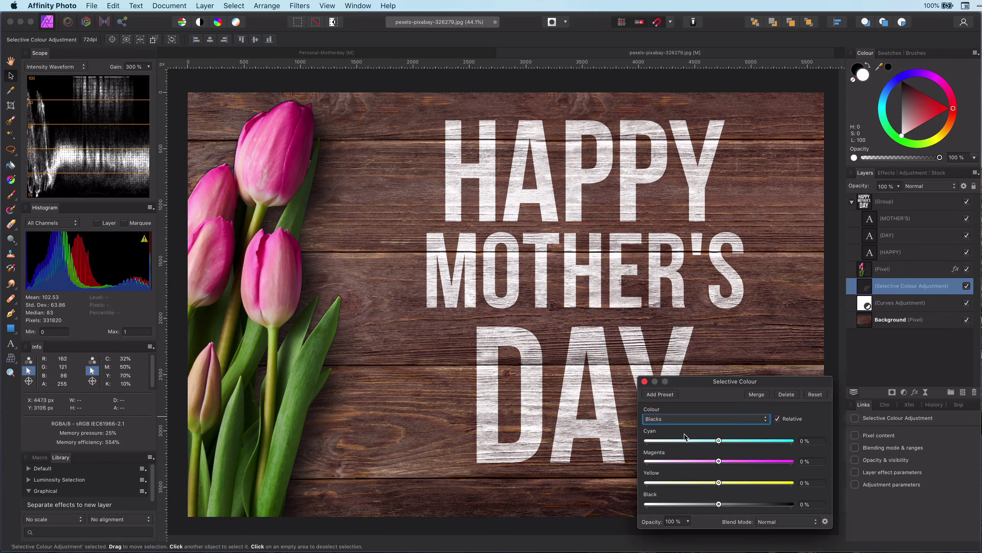
left_click_drag(719, 504, 706, 504)
left_click_drag(719, 461, 728, 483)
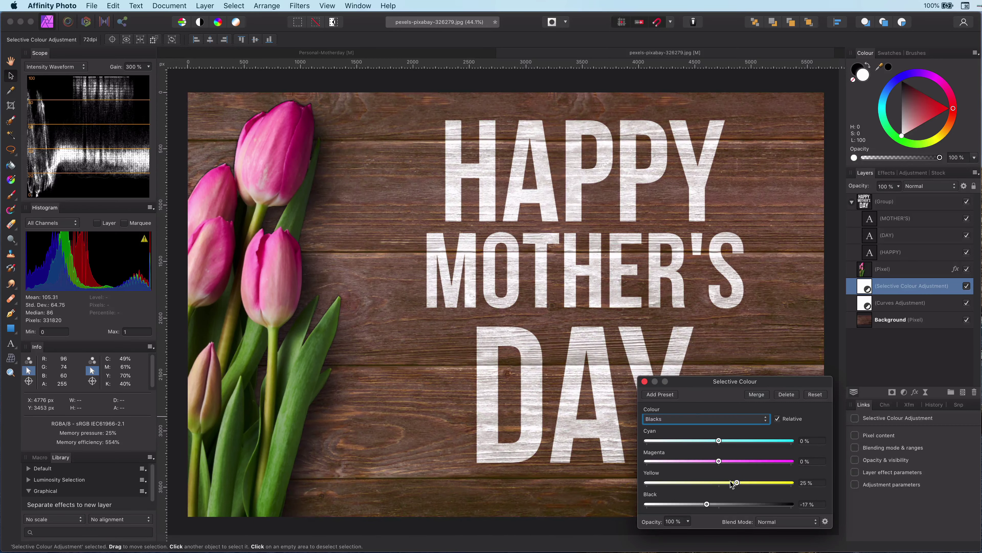
left_click_drag(718, 440, 715, 440)
Adjust the yellow, magenta and black amounts for Reds in the Selective Colour adjustment.
left_click(691, 419)
left_click(682, 358)
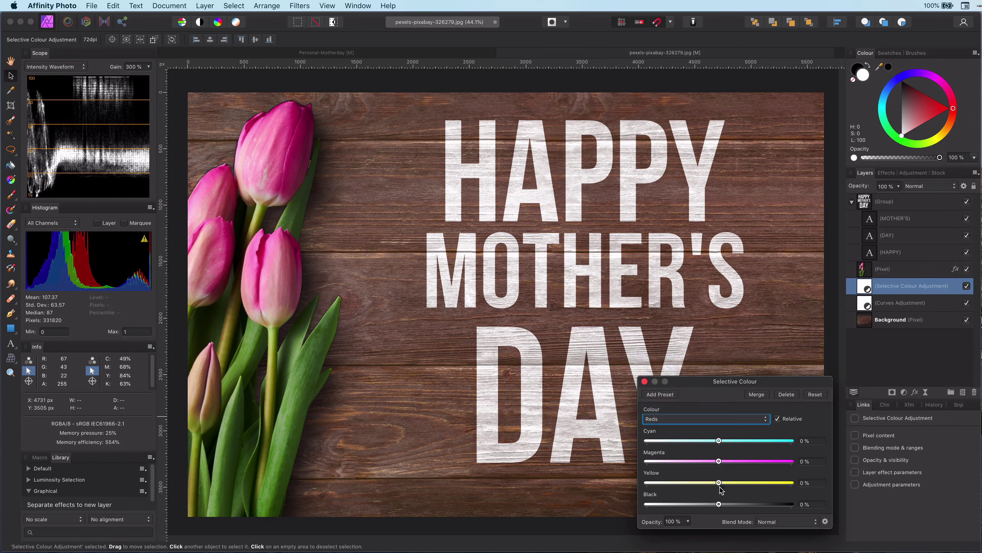
left_click_drag(719, 483, 683, 504)
left_click_drag(719, 462, 712, 504)
For Neutrals in the Selective Colour adjustment, set cyan to about -12%, yellow to -11% and black to -9%.
left_click(712, 419)
left_click(712, 426)
left_click(712, 418)
left_click(701, 452)
left_click(711, 419)
left_click(714, 434)
left_click_drag(719, 440, 709, 440)
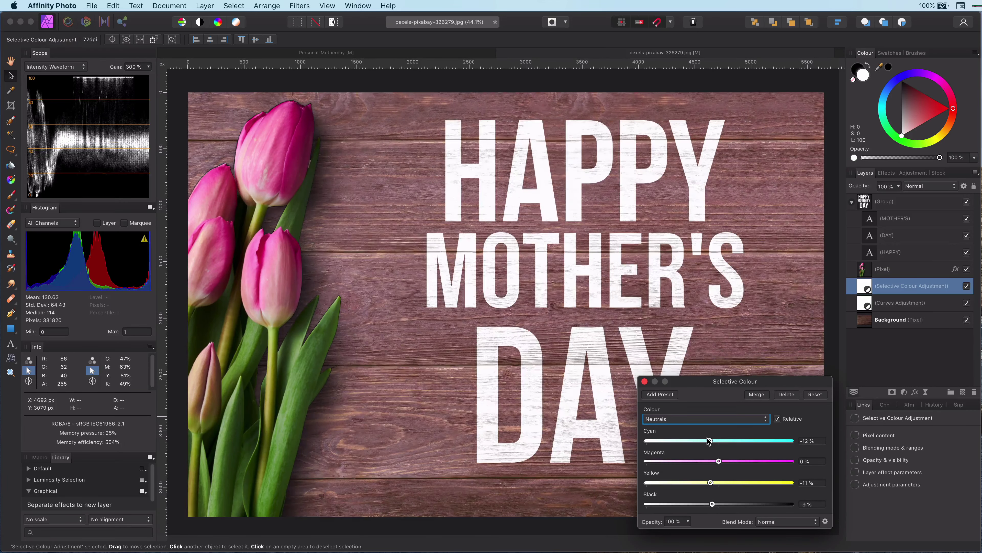
left_click(645, 382)
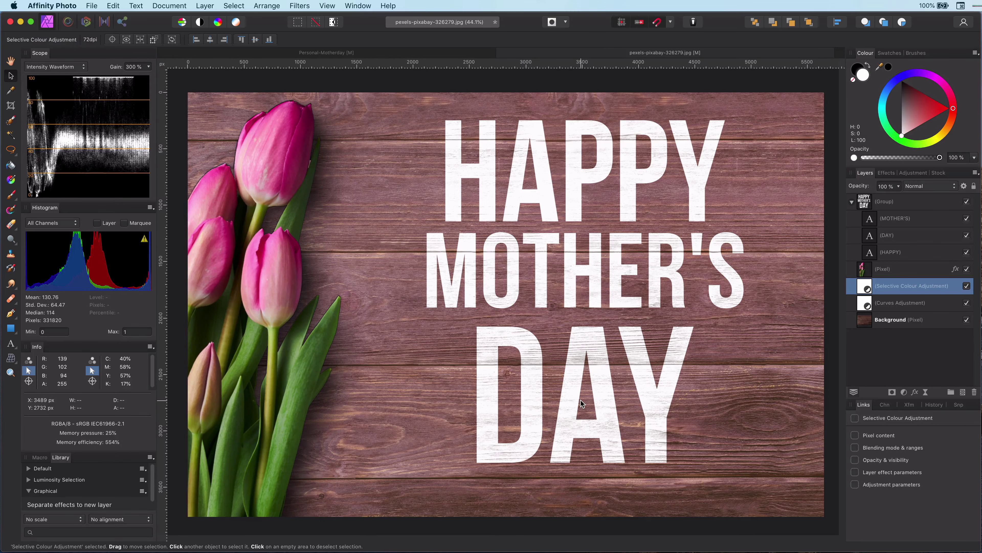
Reopen the Curves adjustment above the Background layer and reshape its red and blue channel curves to warm the wood tones.
key("super+minus")
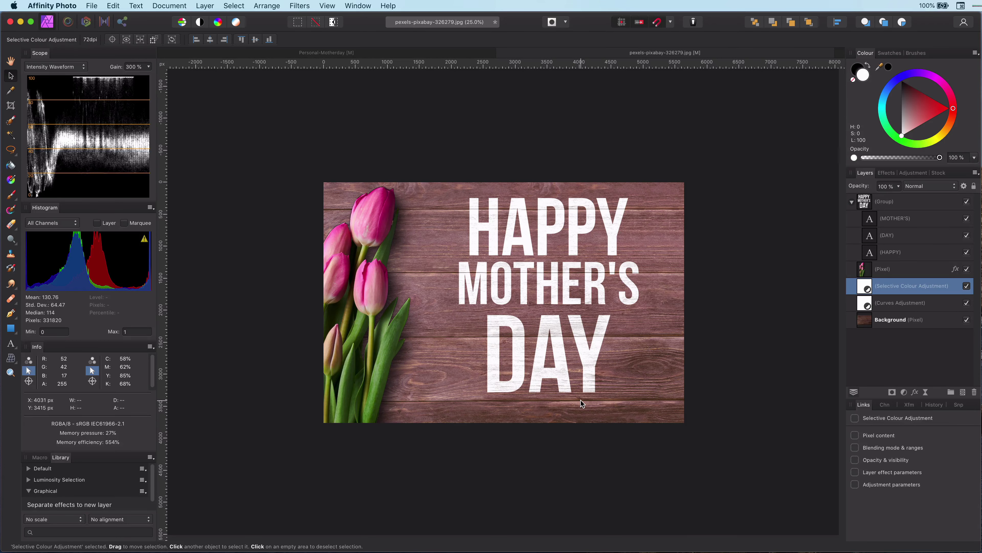
double_click(867, 305)
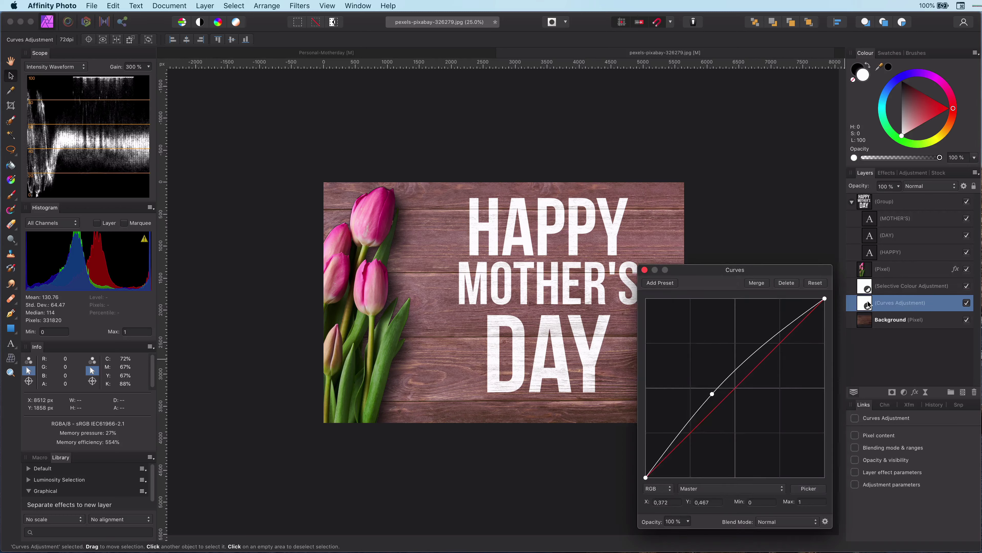
left_click(730, 488)
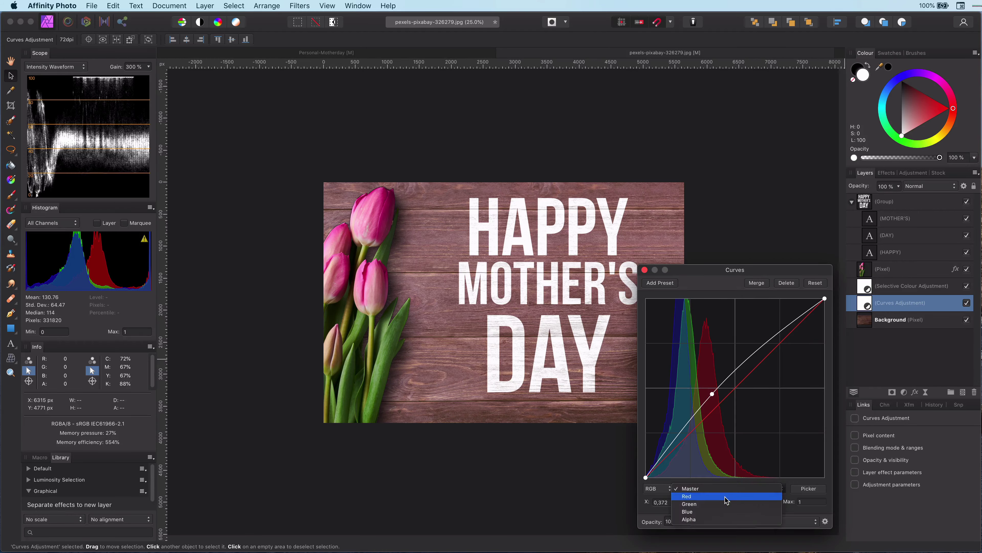
left_click(730, 500)
left_click_drag(731, 393, 748, 408)
left_click(731, 488)
left_click(730, 503)
left_click(737, 386)
left_click(644, 269)
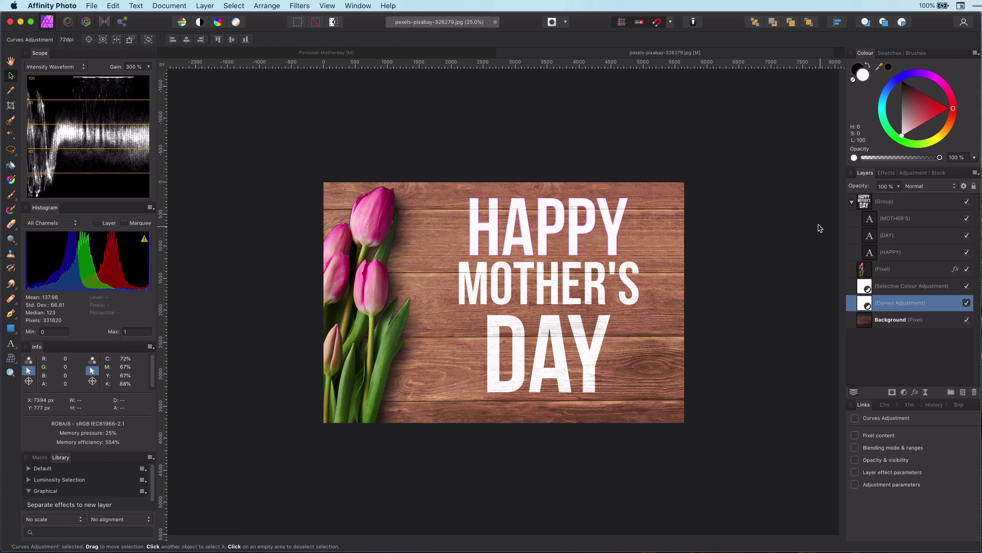
Reset the underlying composition blend range of the HAPPY, MOTHER'S and DAY text layers together.
left_click(873, 222)
left_click(875, 251, "shift")
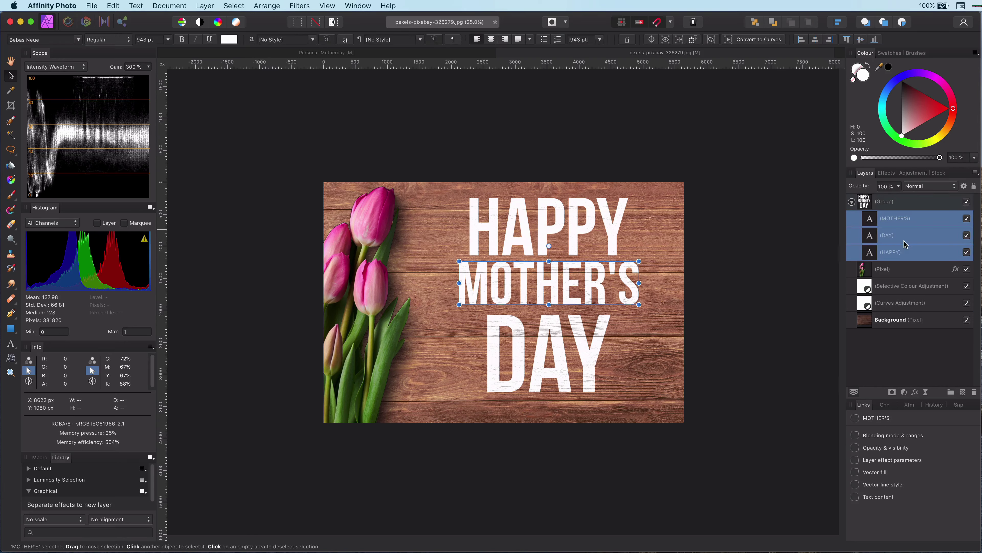
left_click(964, 186)
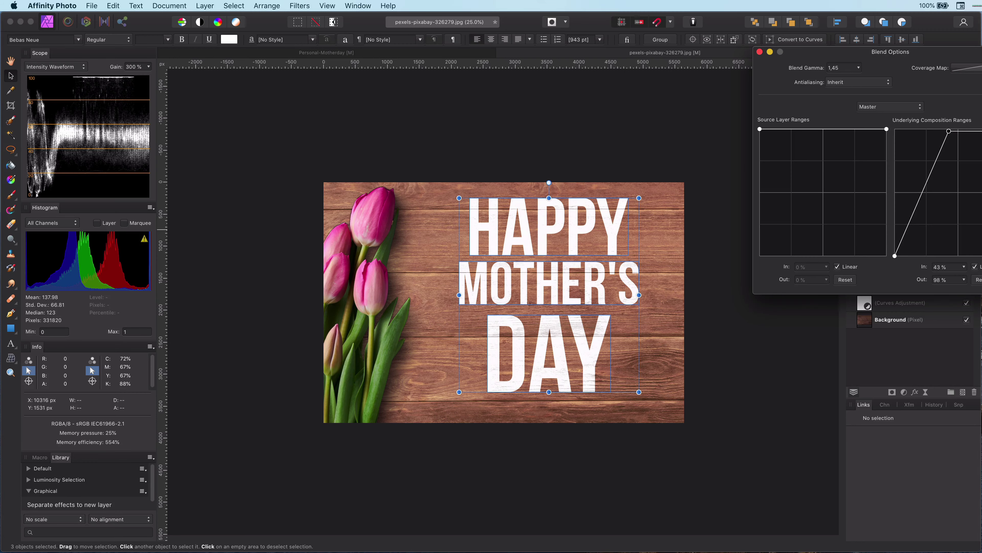
left_click(981, 280)
left_click(760, 53)
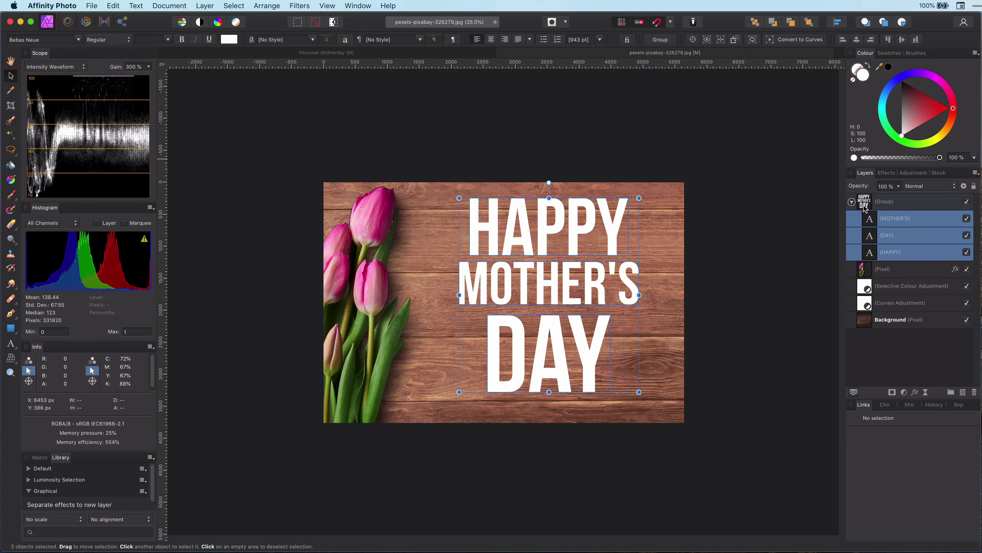
Give the lettering group a steep underlying composition blend range, with its lower point at 31% in and 1% out, so dark wood grain shows through.
key("super+g")
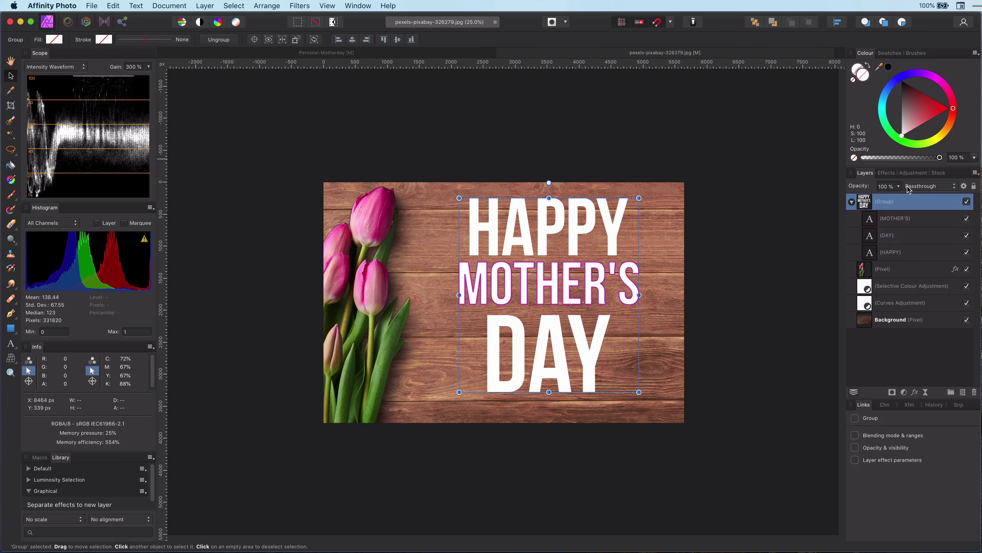
left_click(964, 187)
left_click_drag(895, 129, 896, 297)
left_click_drag(981, 129, 968, 128)
left_click_drag(895, 256, 922, 256)
key("super+0")
left_click_drag(968, 129, 956, 129)
left_click_drag(922, 255, 935, 256)
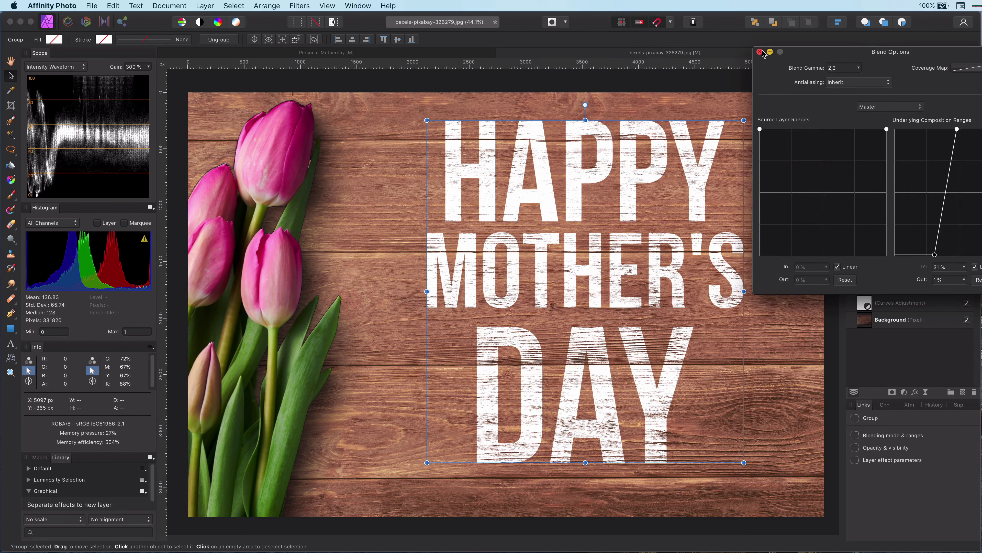
left_click(760, 52)
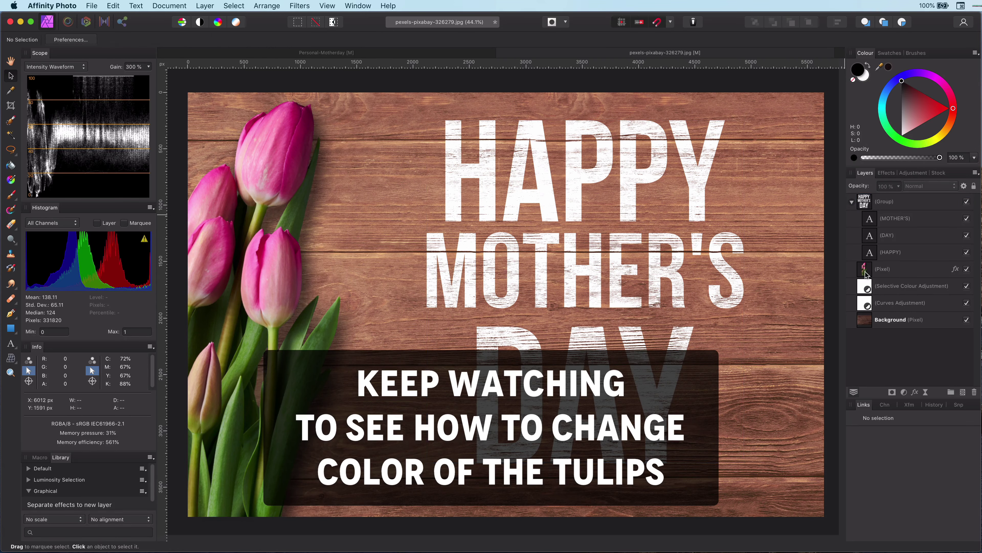
Add a Curves adjustment nested in the tulips layer and reshape its master and individual colour channel curves.
left_click(865, 272)
key("super+m")
left_click_drag(732, 391, 731, 372)
left_click_drag(645, 477, 664, 477)
left_click(708, 488)
left_click(708, 499)
left_click_drag(779, 343, 777, 337)
left_click(737, 488)
left_click(736, 498)
mouse_move(691, 433)
left_mouse_down()
mouse_move(692, 441)
mouse_move(689, 424)
left_mouse_up()
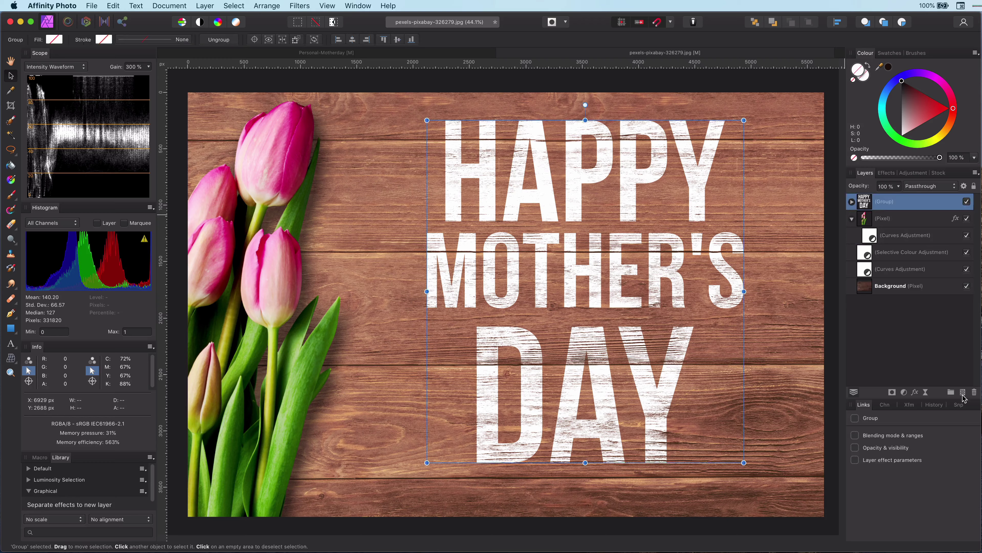
Add an HSL adjustment and nest it inside the tulips layer beneath its Curves adjustment.
key("ctrl+minus")
key("ctrl+minus")
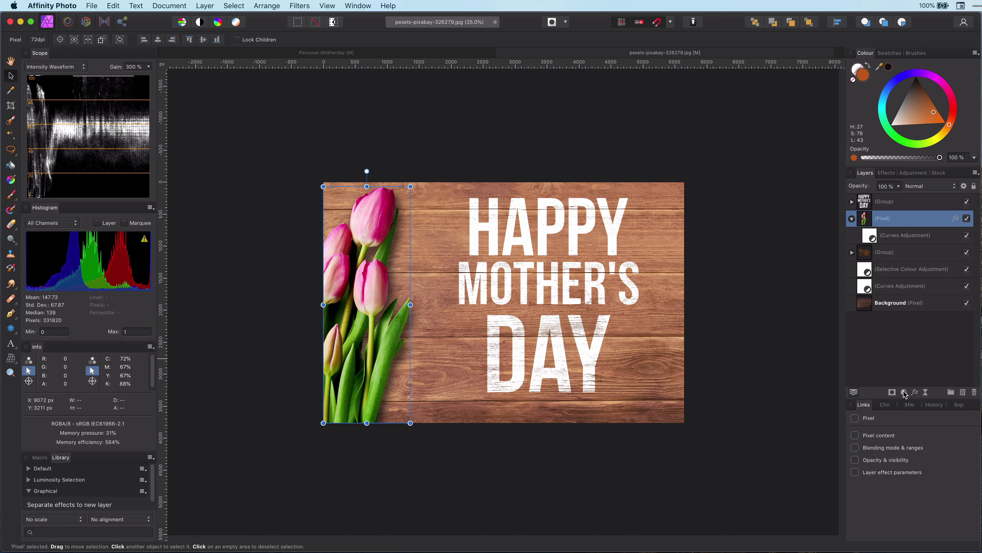
left_click(904, 392)
left_click(935, 417)
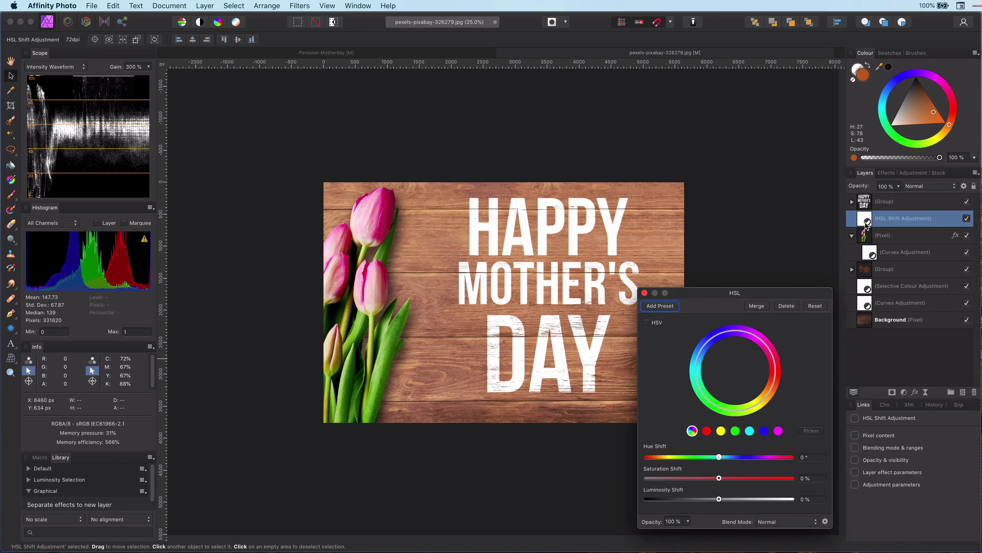
left_click_drag(865, 223, 890, 263)
Target the magentas in the HSL adjustment and sample the pink of the uppermost tulip's petals.
left_click(822, 440)
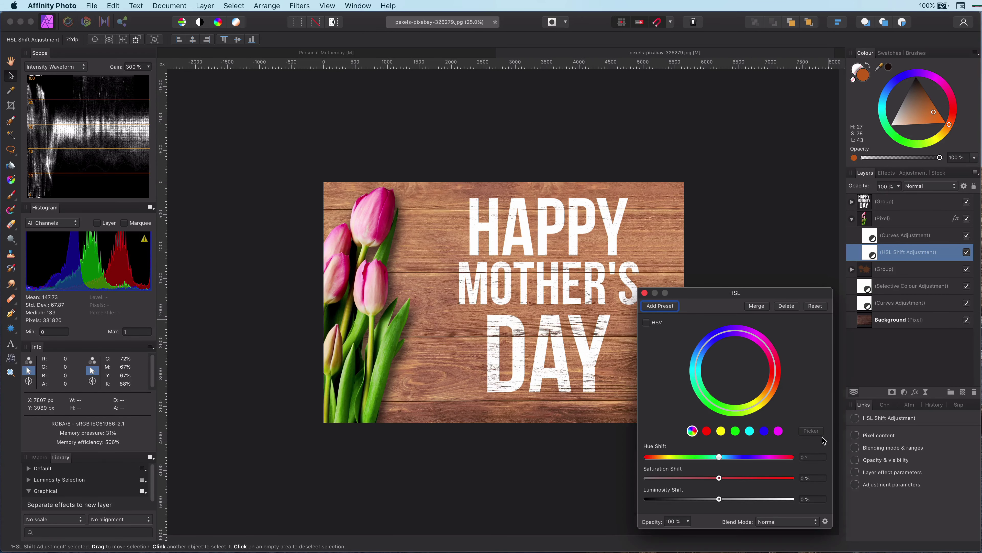
left_click(778, 431)
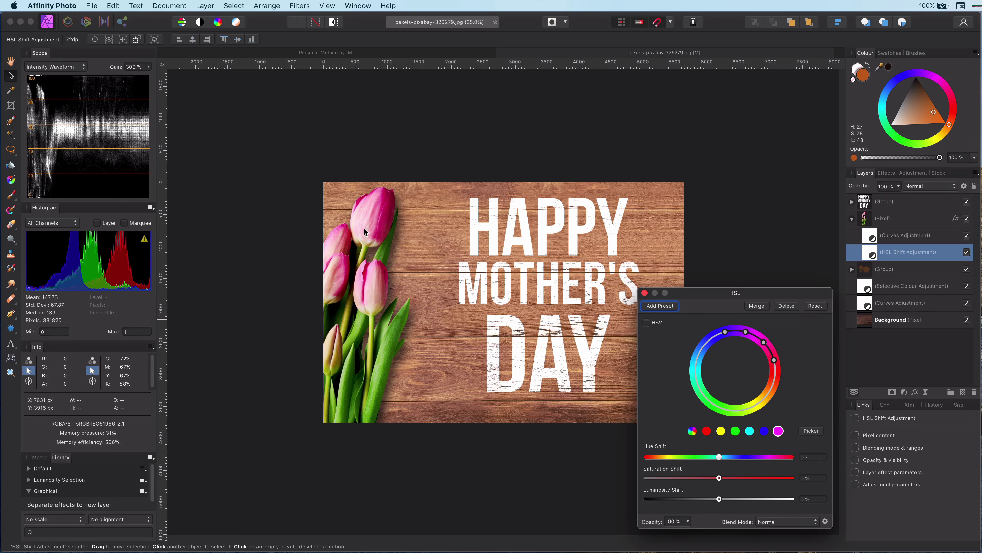
left_click(801, 431)
left_click(384, 211)
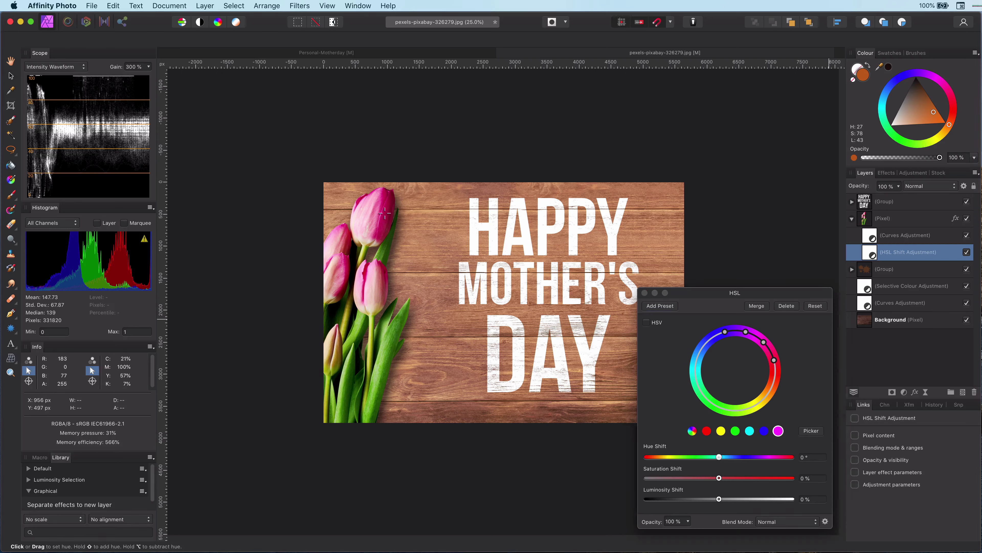